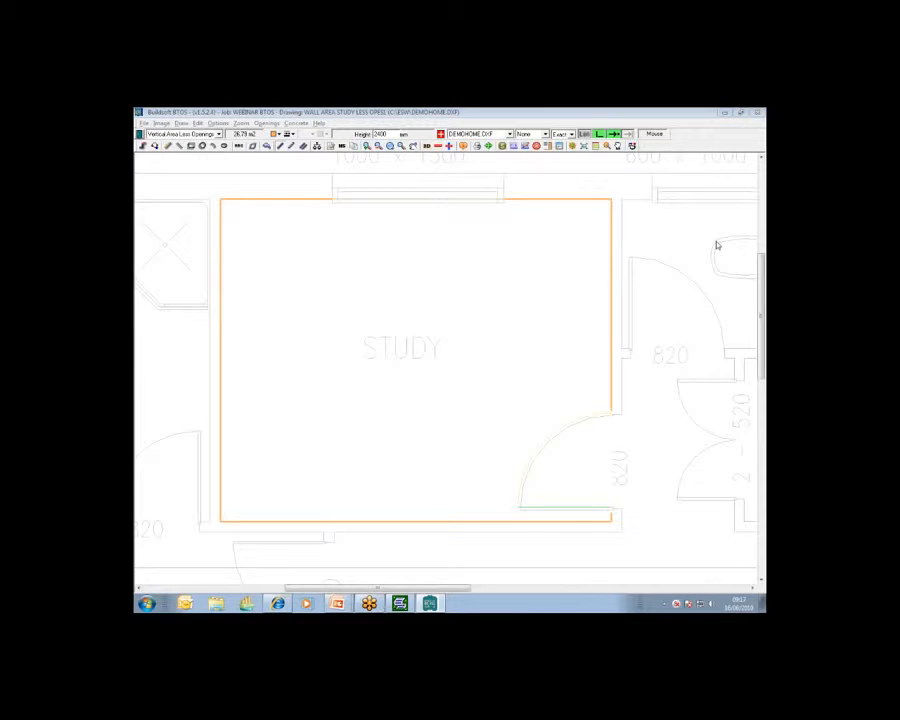
View the study's wall area shape in 3D, then return to the plan view
left_click(425, 146)
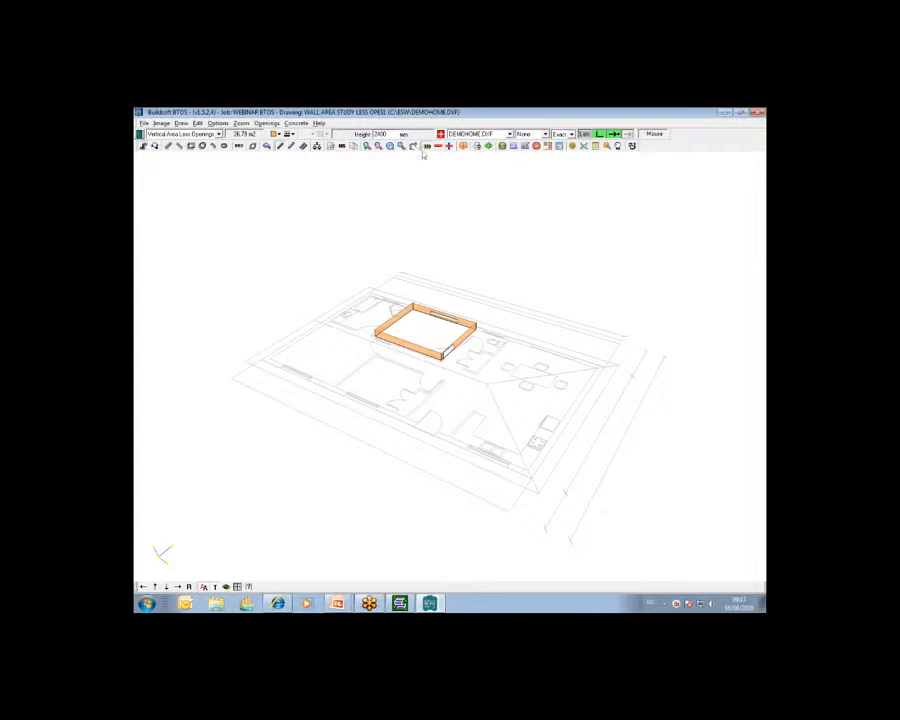
left_click(426, 147)
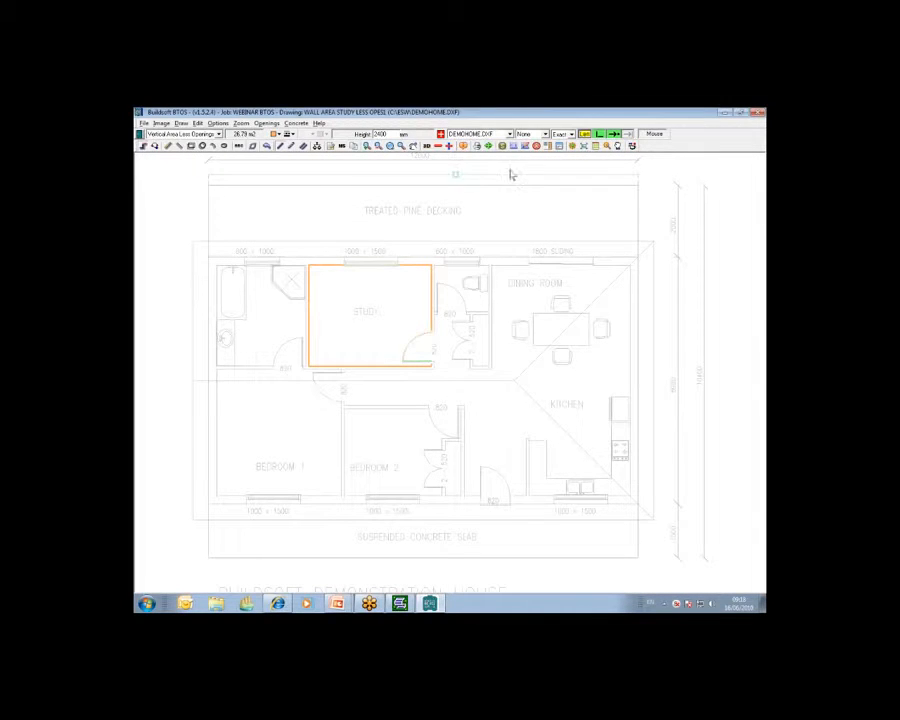
left_click(761, 206)
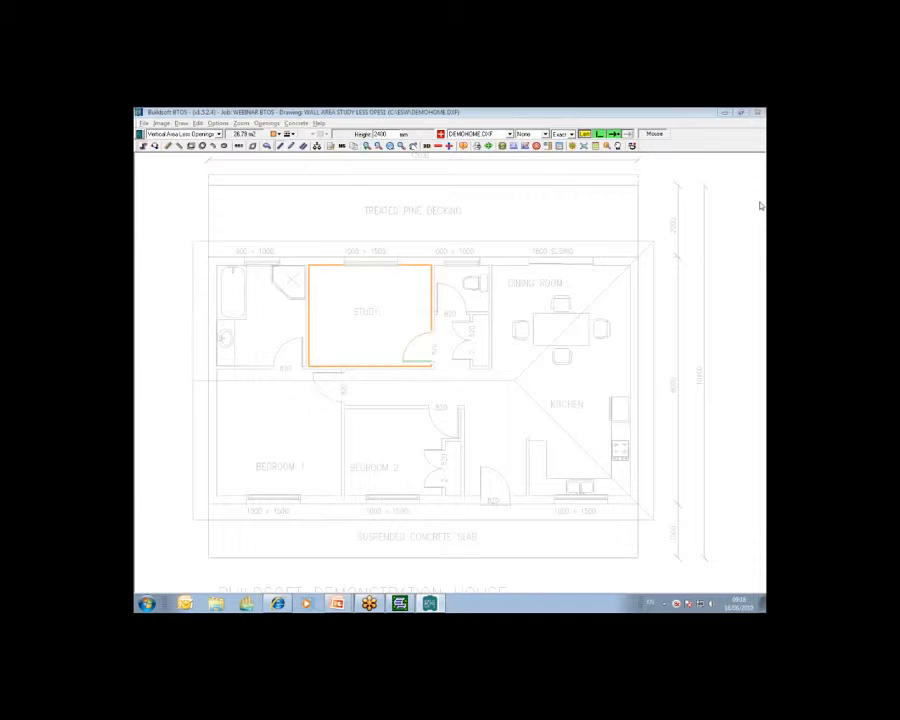
left_click(726, 240)
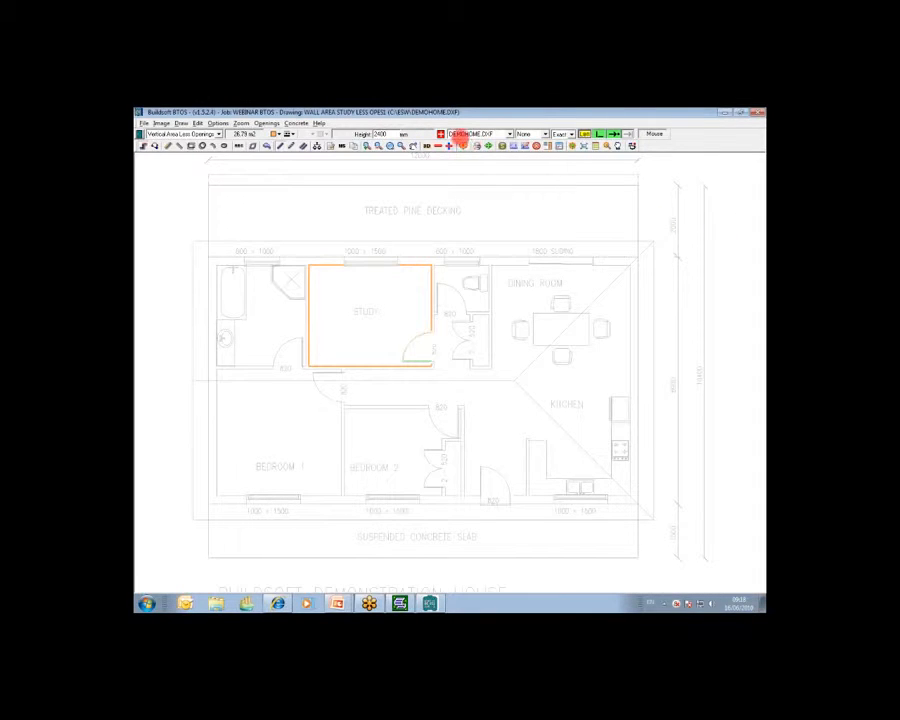
Rename the study wall shape as "study less opes" in the shape results and confirm
left_click(464, 147)
left_click(362, 307)
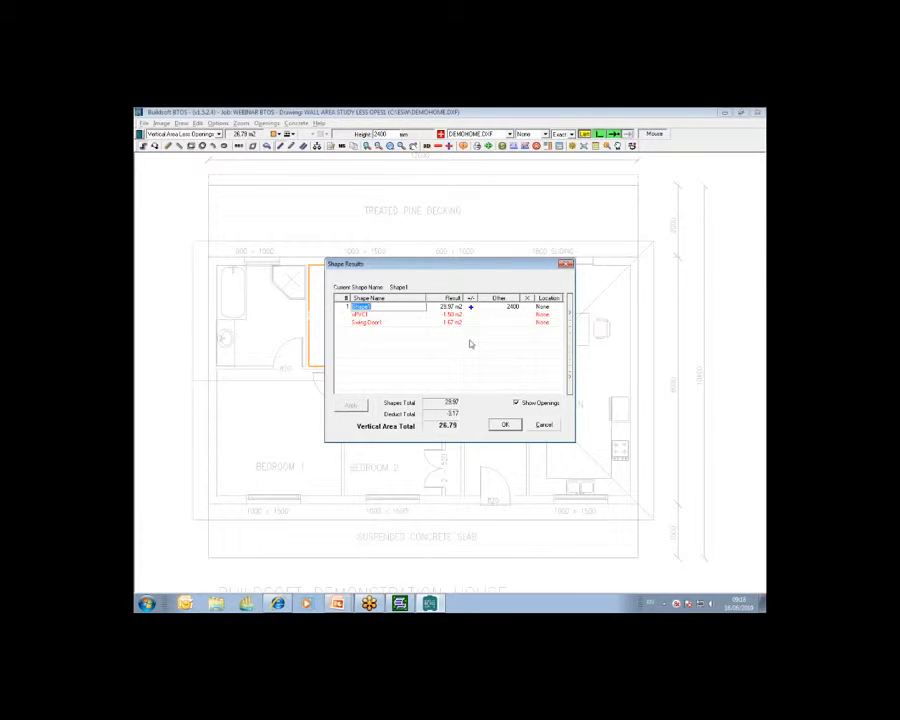
type("study less opes")
key("Return")
left_click(570, 319)
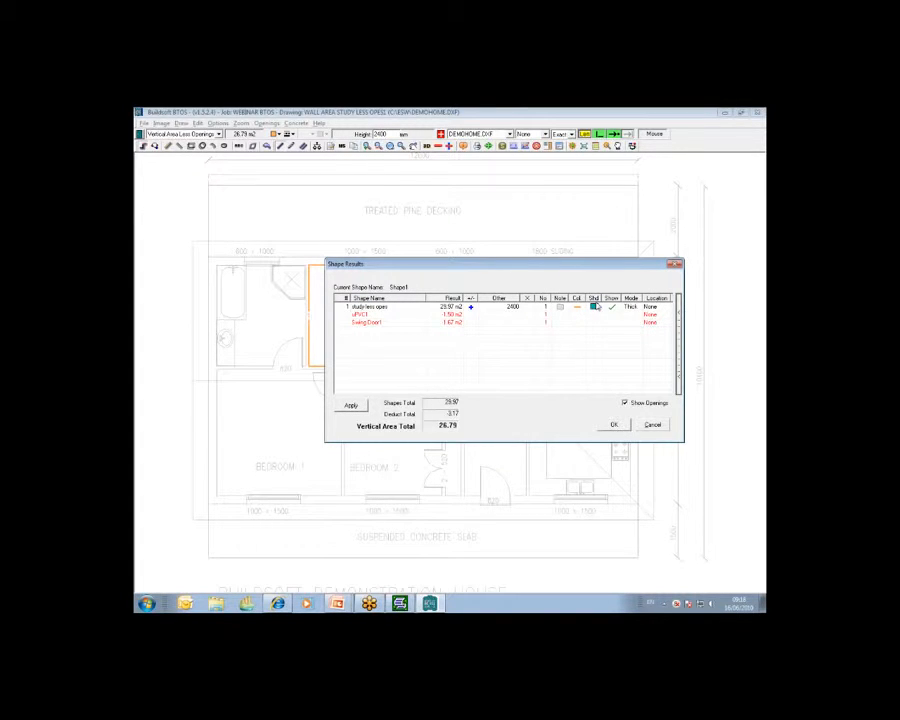
left_click(616, 426)
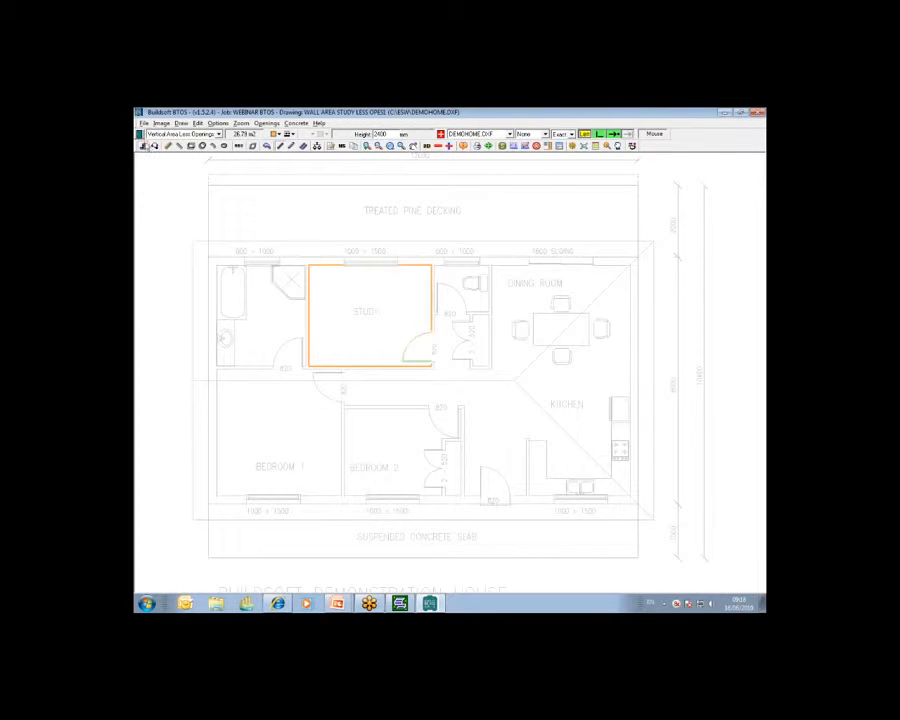
Send the wall area take-off to the estimating calc sheet and inspect its opening deduction and factor lines
left_click(139, 134)
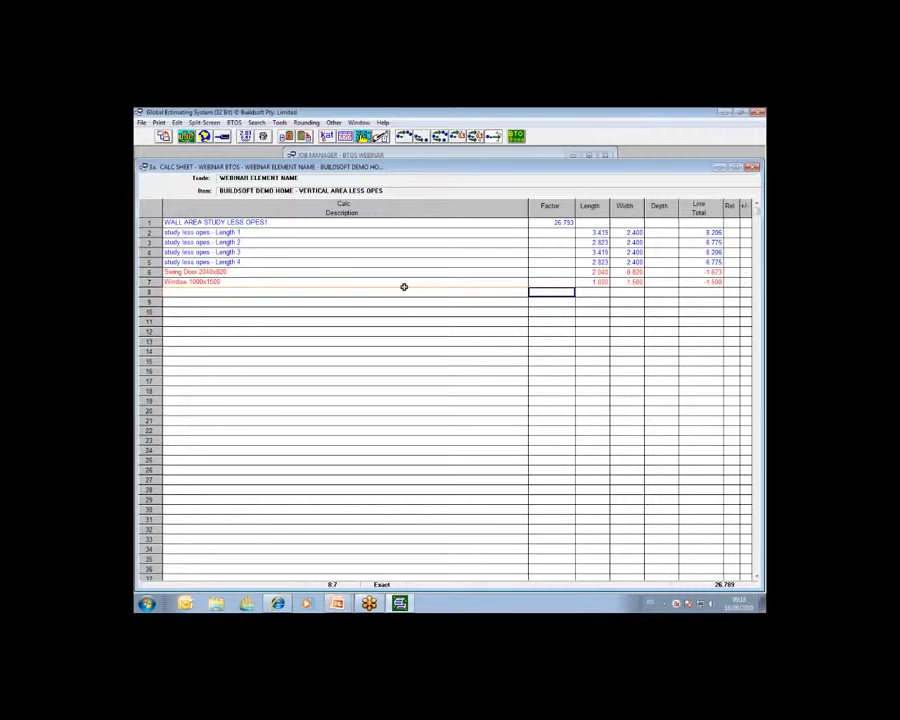
left_click(551, 271)
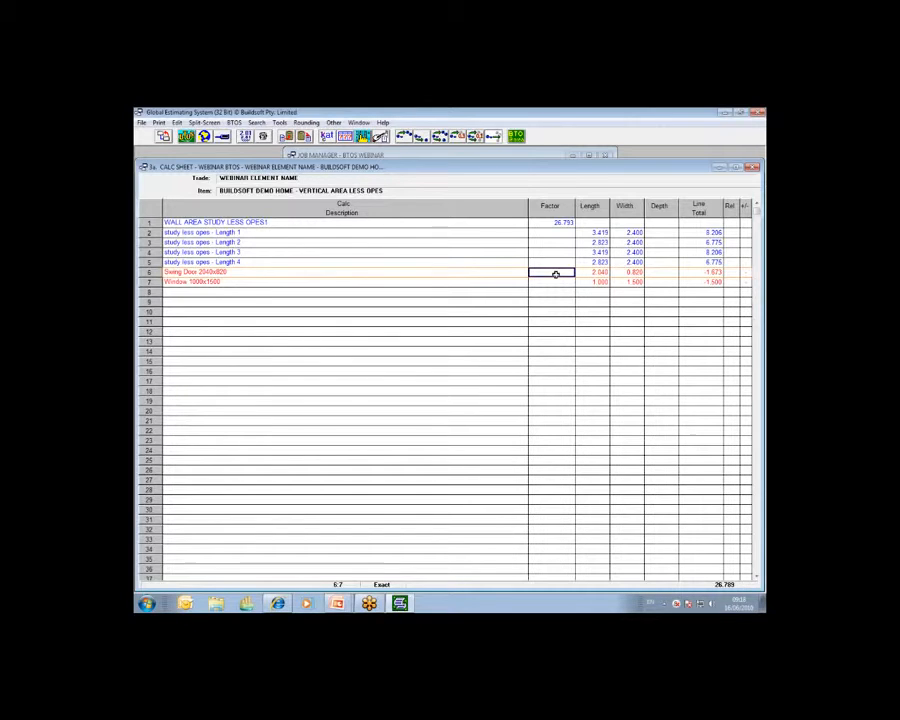
left_click(554, 281)
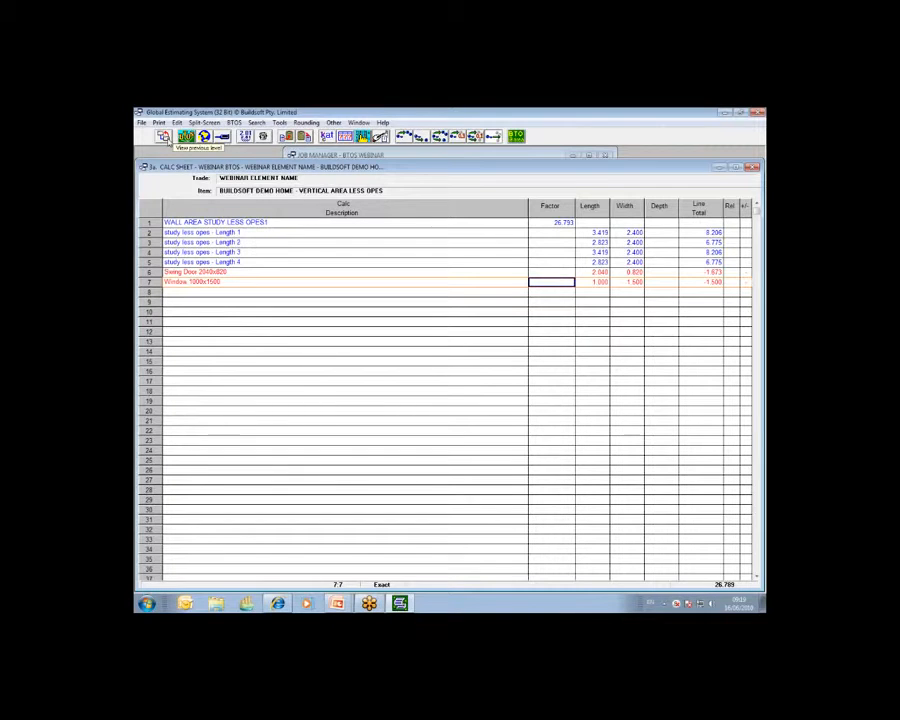
left_click(559, 223)
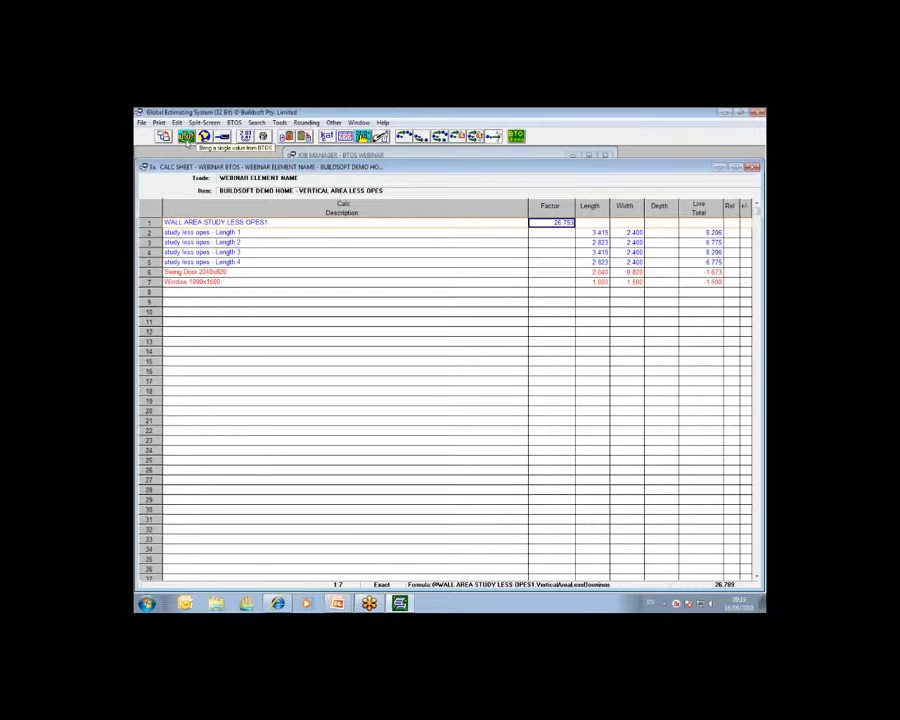
Return to the plan and browse the swing door types in the Add Openings dialog, then cancel
left_click(204, 137)
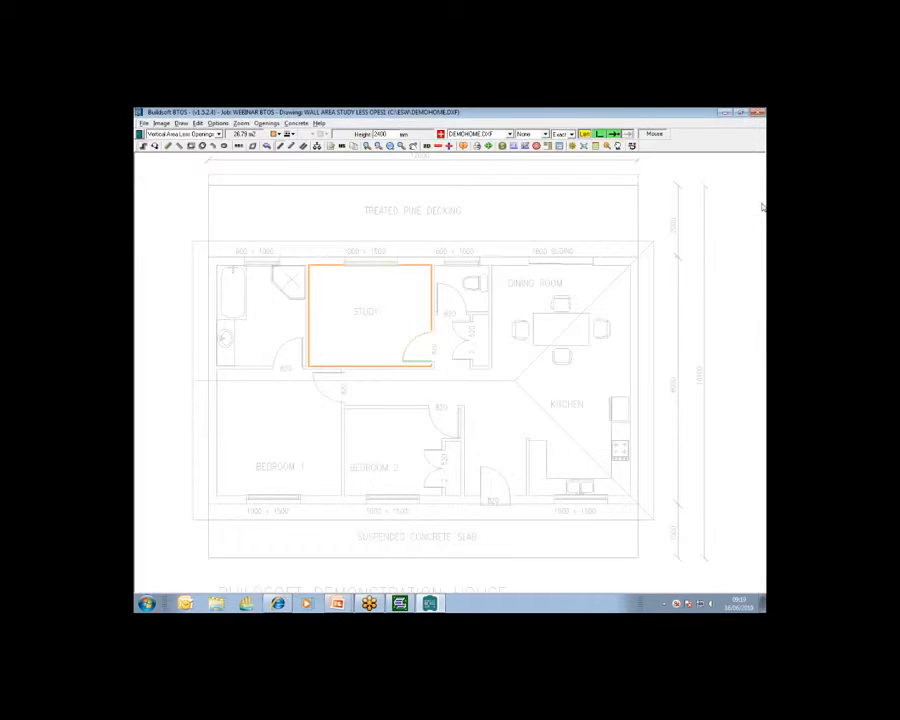
left_click(762, 206)
left_click(713, 241)
left_click(550, 146)
left_click(429, 284)
left_click(385, 289)
left_click(429, 284)
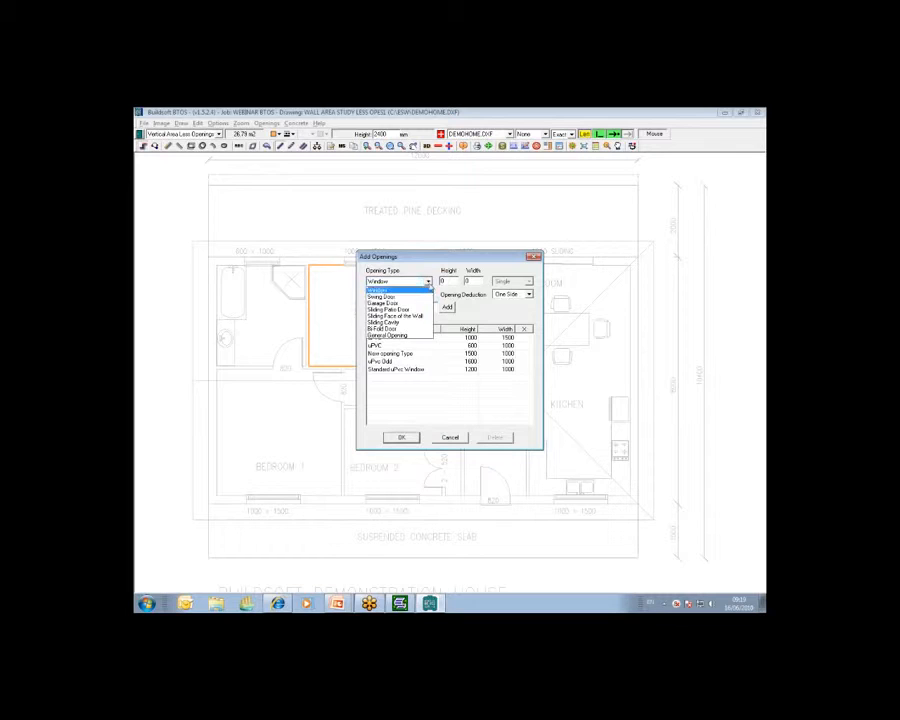
left_click(419, 298)
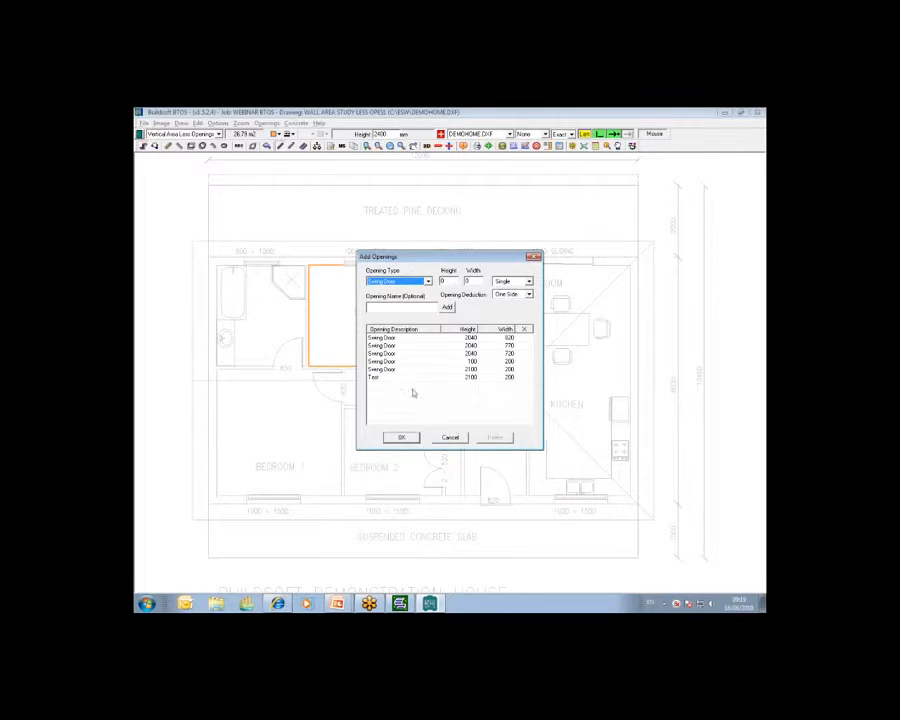
left_click(451, 438)
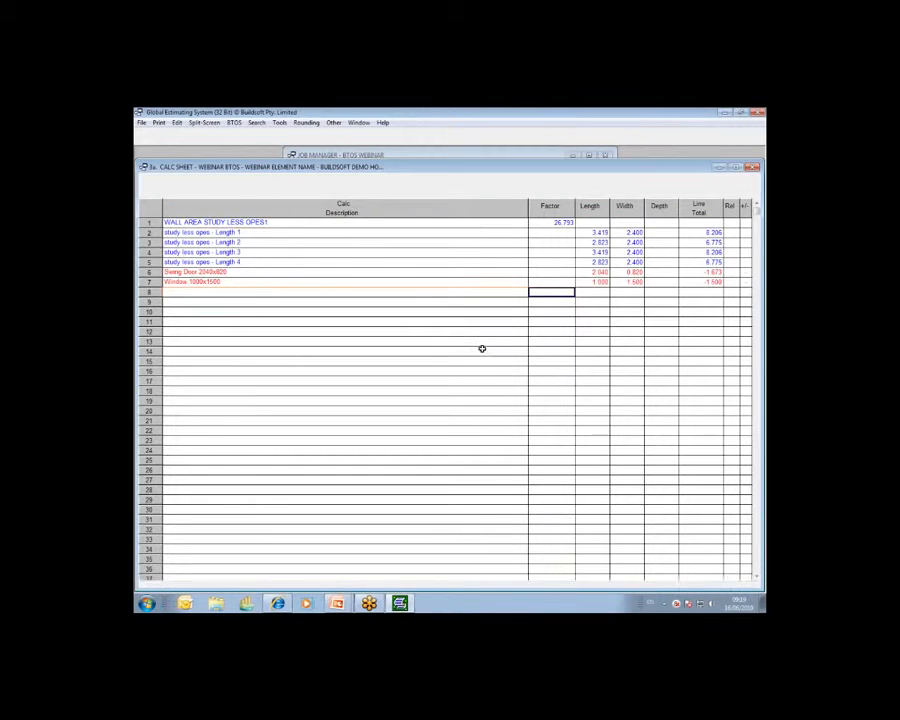
Open the Curved Work item's calc sheet and enter the description BOAT BOW1 on its first line
left_click(167, 138)
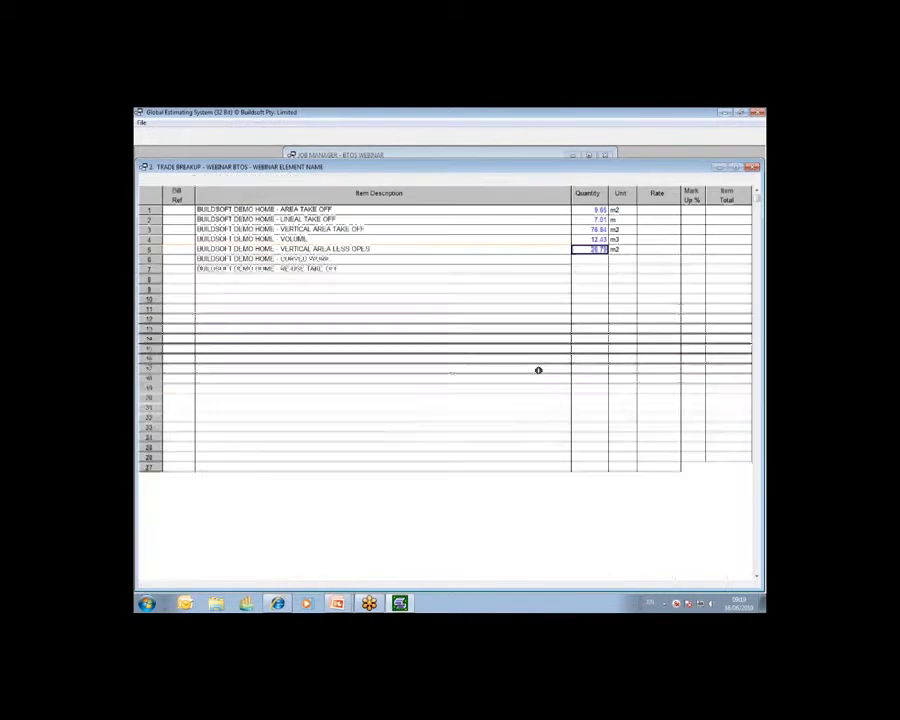
left_click(589, 261)
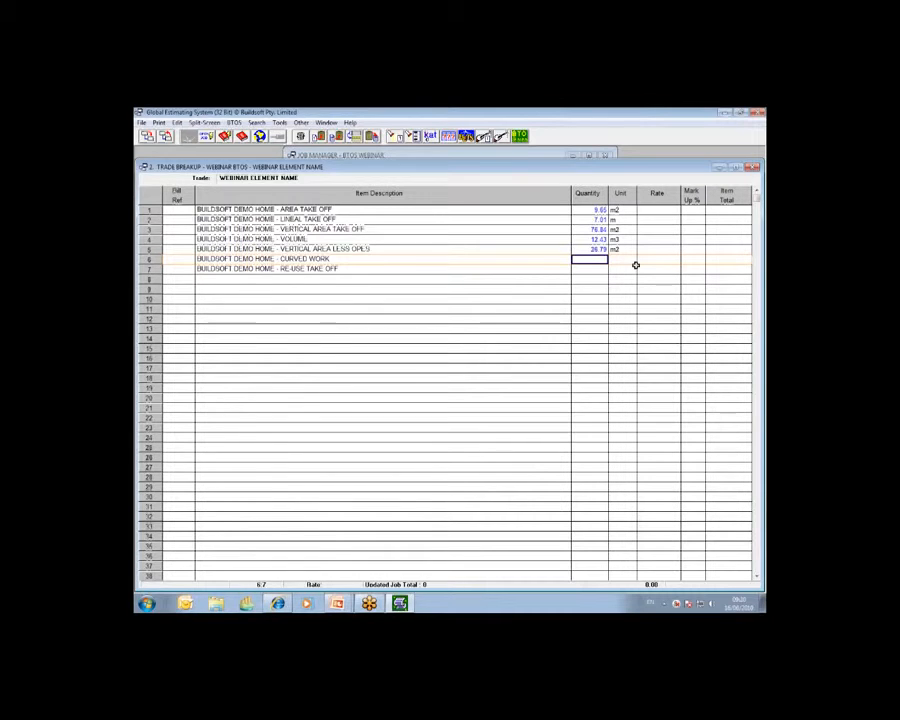
double_click(589, 260)
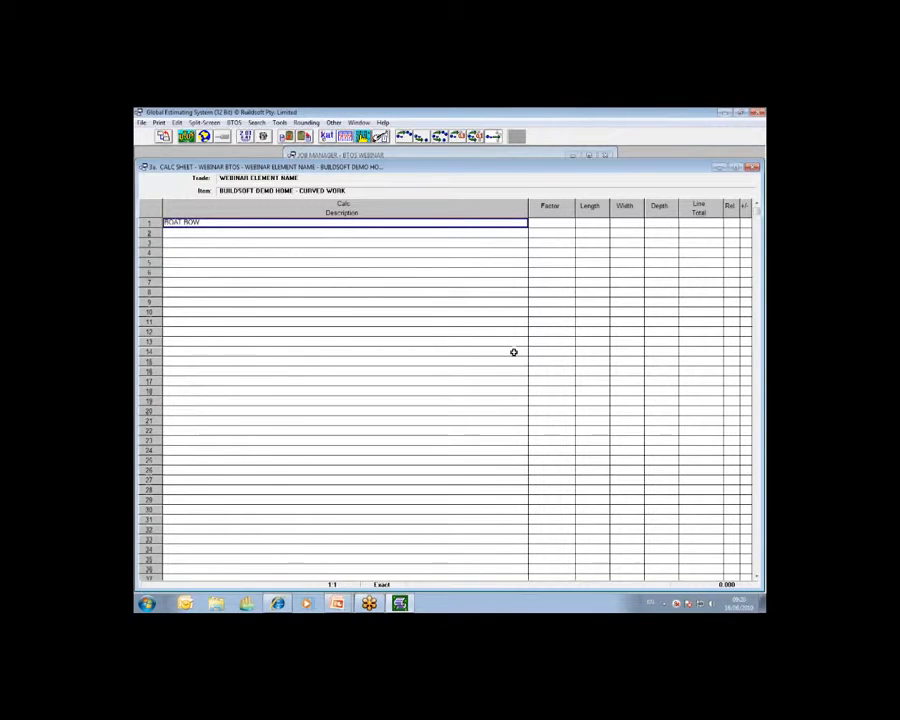
double_click(264, 222)
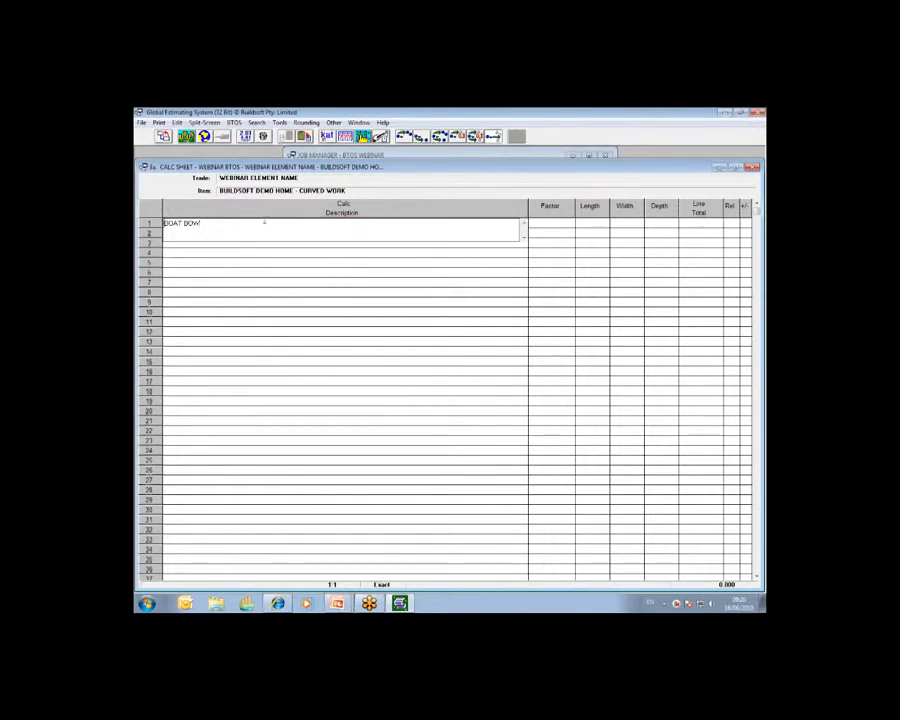
type("BOAT BOW1")
key("Return")
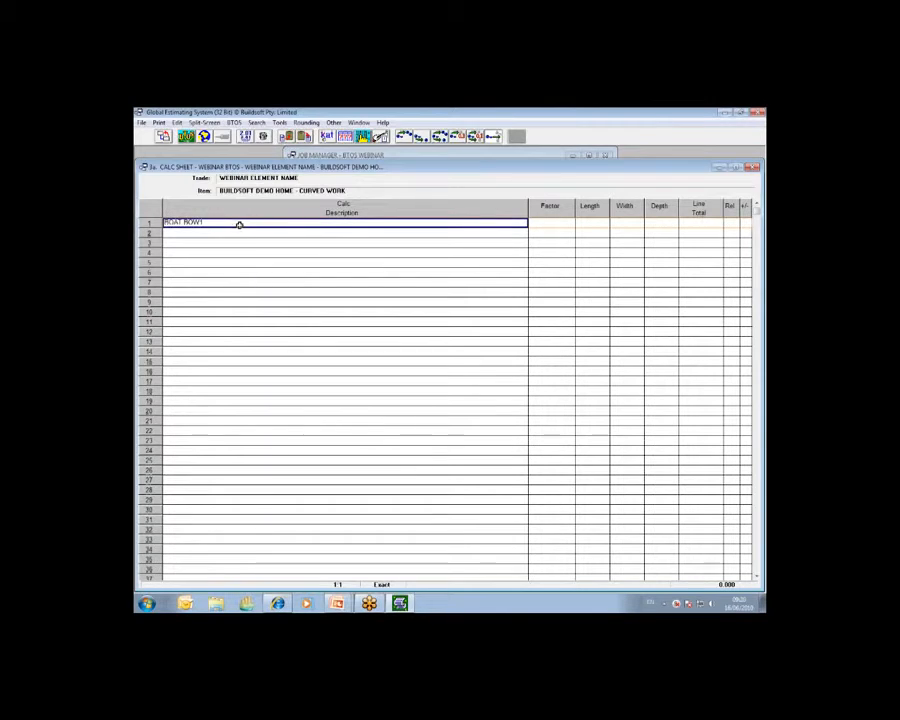
Link the BOAT BOW1 line to a new take-off drawing
left_click(758, 211)
left_click(721, 240)
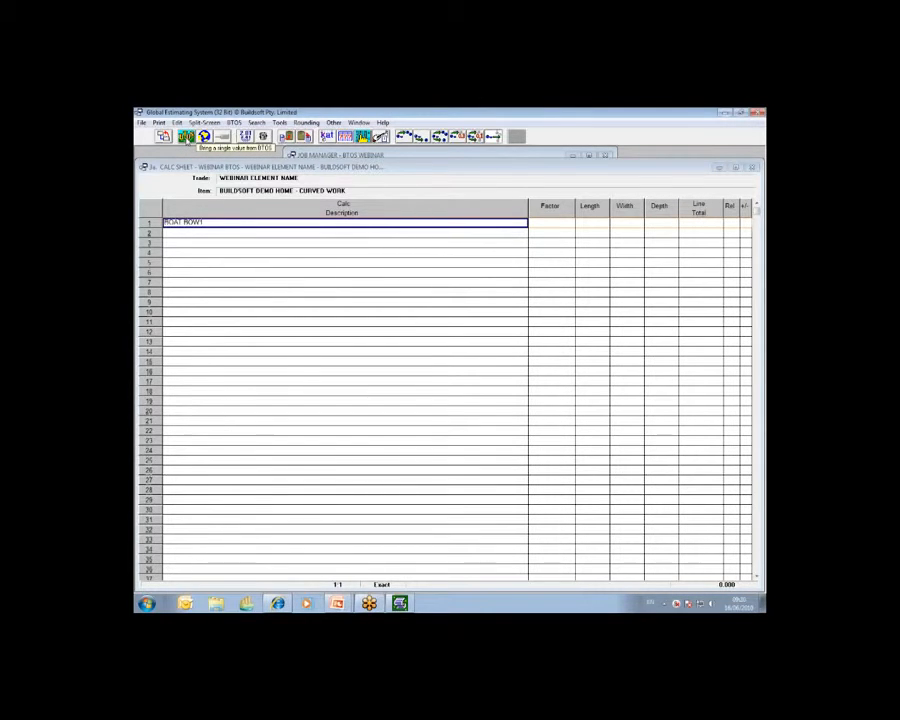
left_click(186, 137)
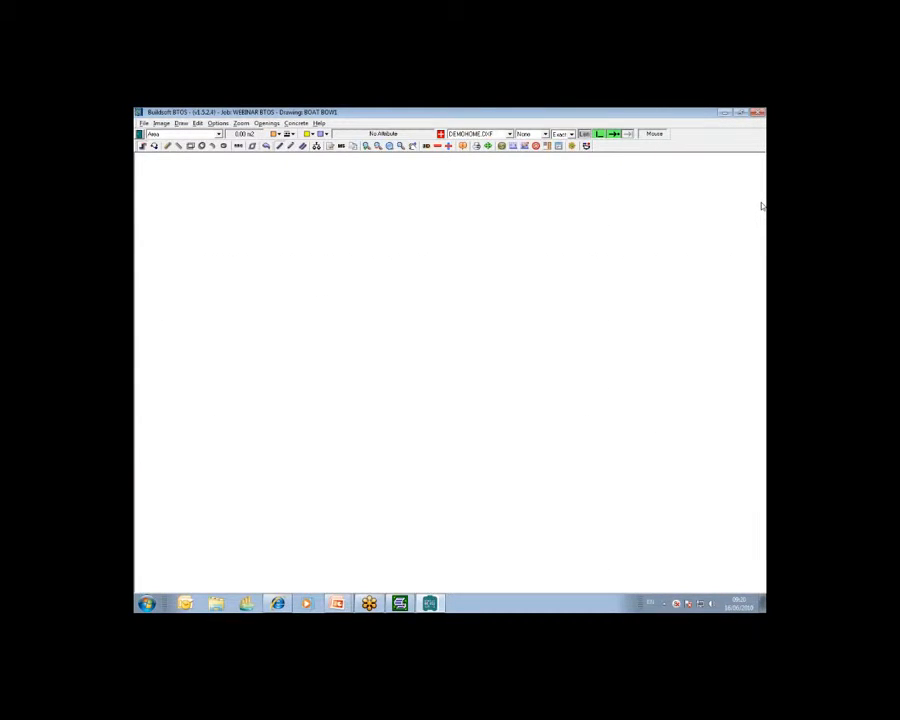
left_click(608, 244)
Set the take-off type to Lineal Metres and choose a dashed line style
left_click(218, 134)
left_click(171, 150)
left_click(291, 146)
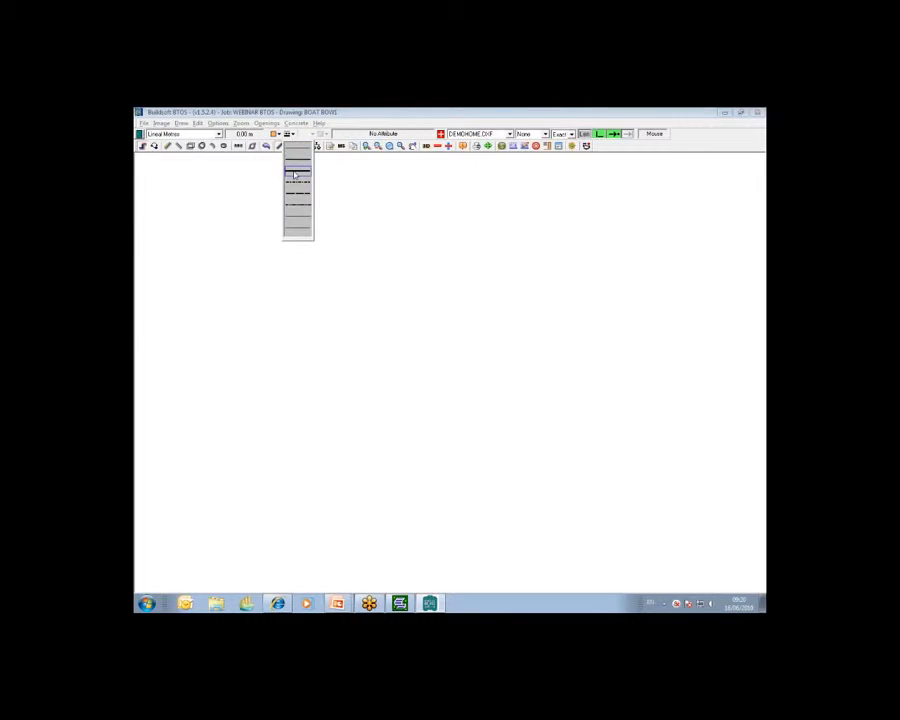
left_click(296, 179)
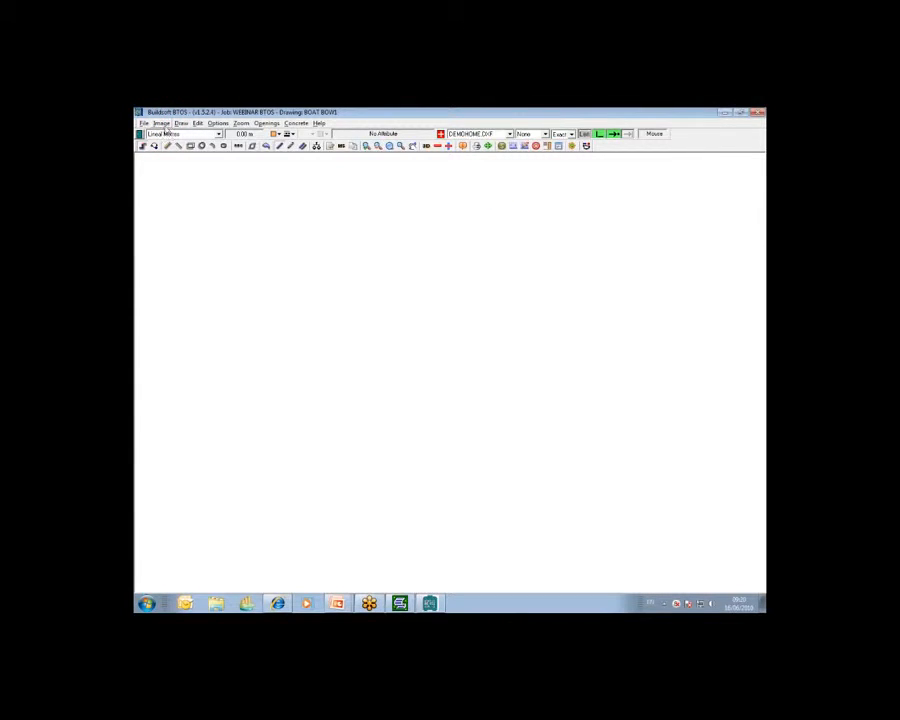
Add the boat1 image file to the drawing's image list, set it to show, and confirm
left_click(162, 124)
left_click(170, 134)
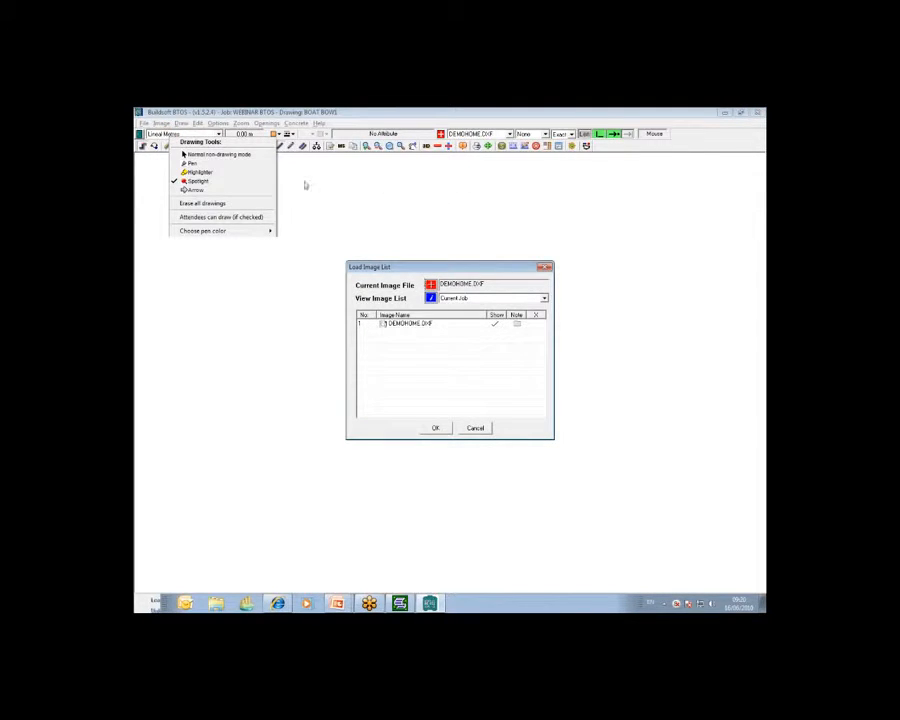
left_click(198, 180)
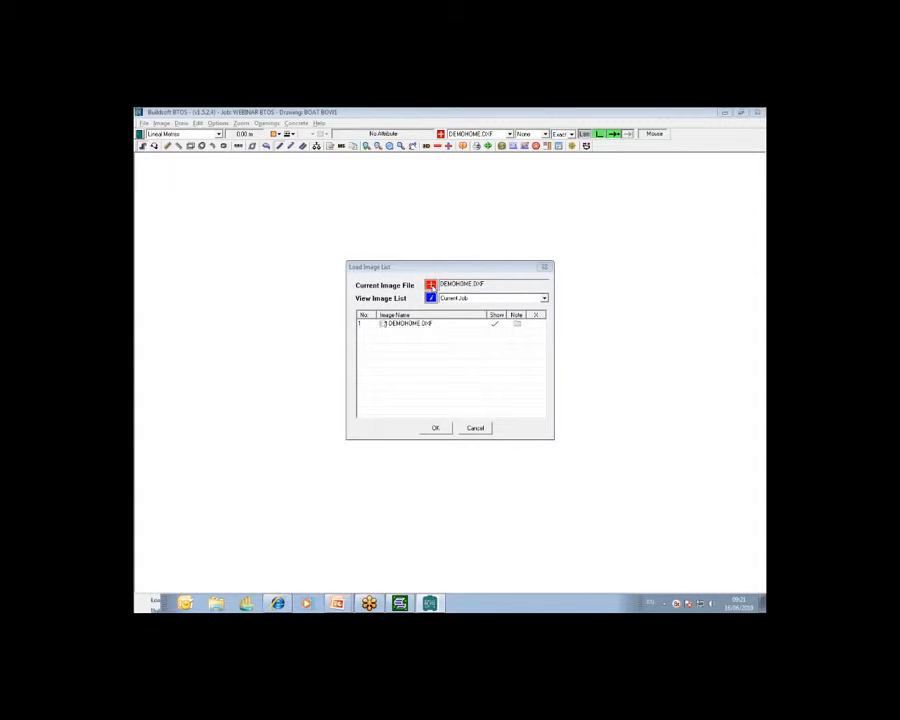
left_click_drag(424, 281, 318, 229)
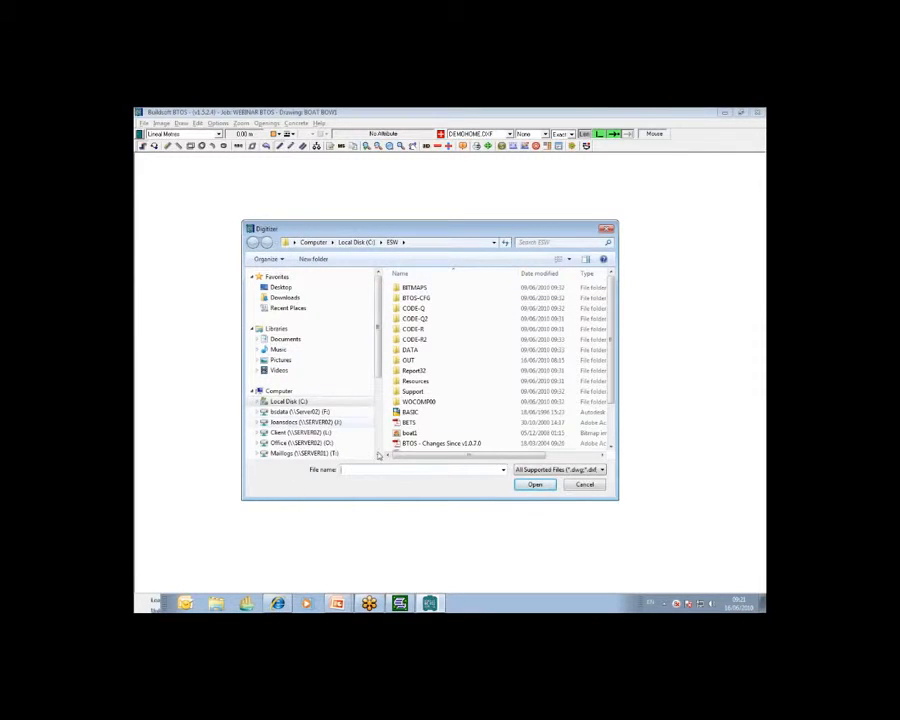
left_click(410, 432)
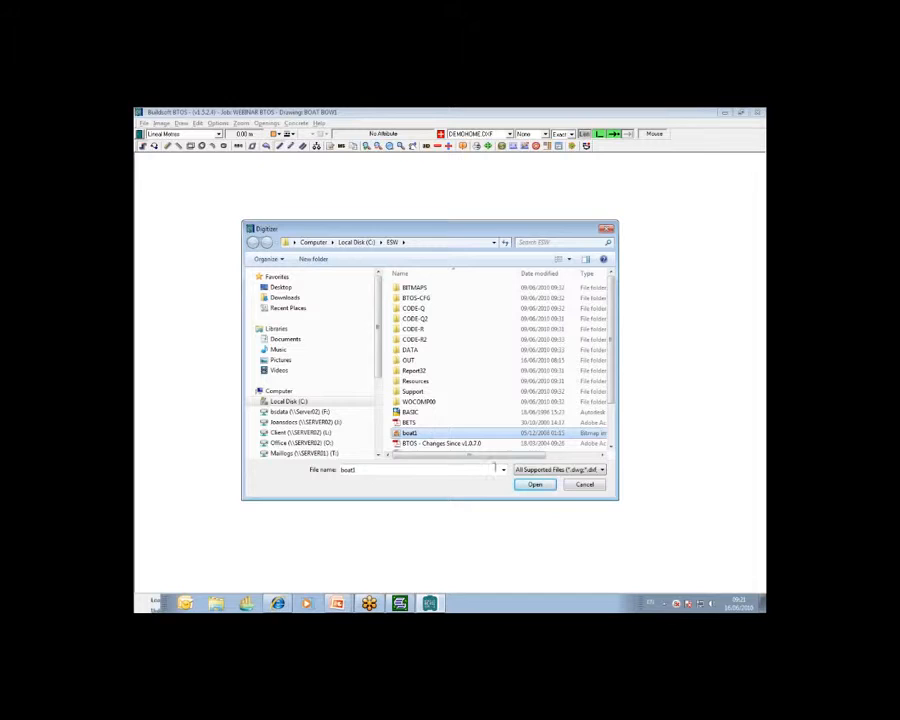
left_click_drag(509, 456, 545, 456)
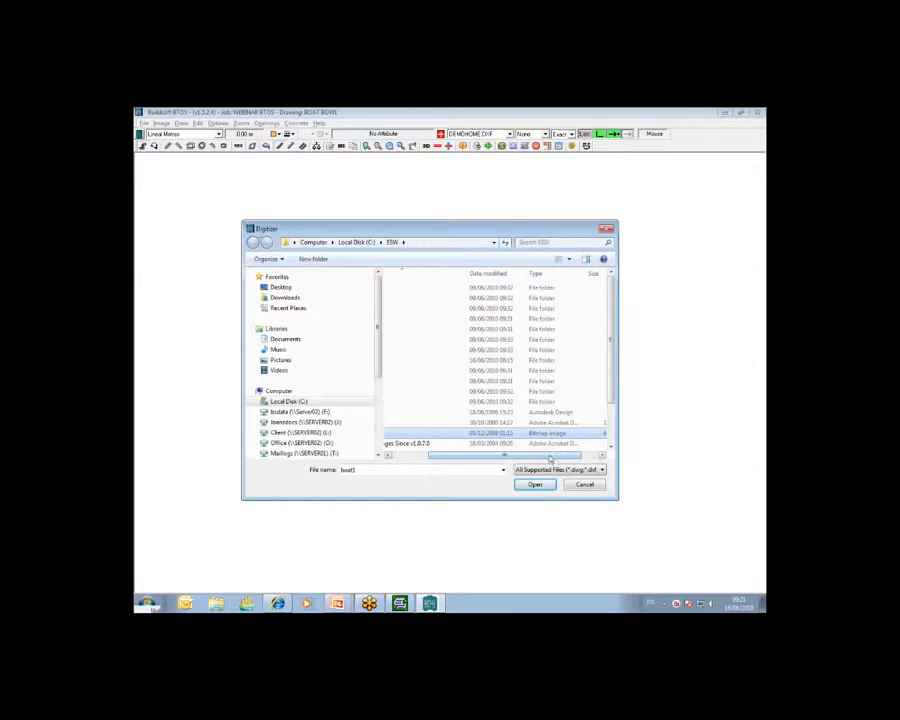
left_click_drag(535, 456, 492, 457)
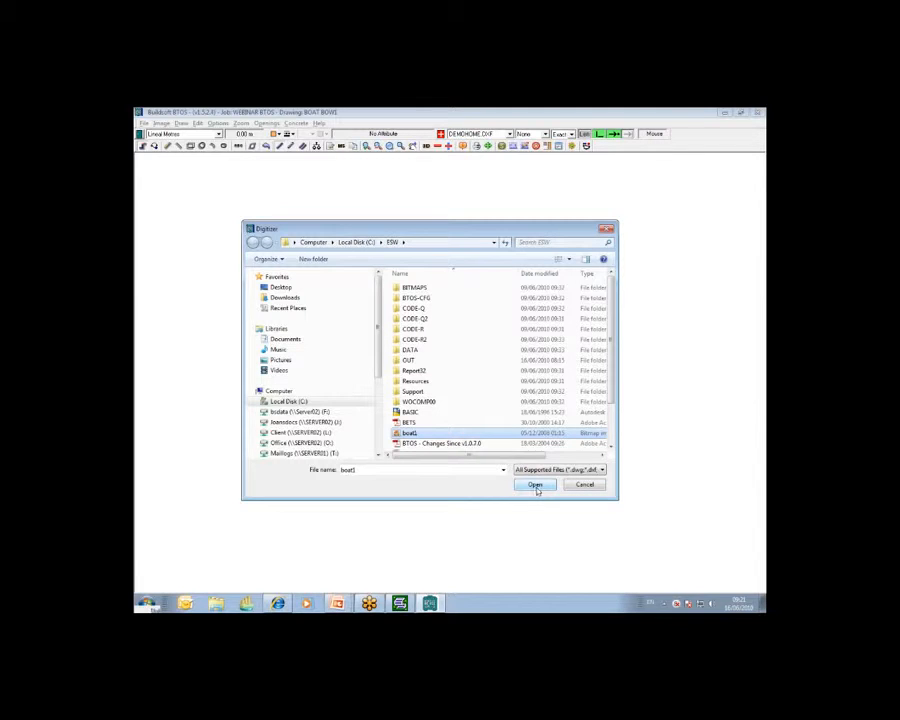
left_click(536, 486)
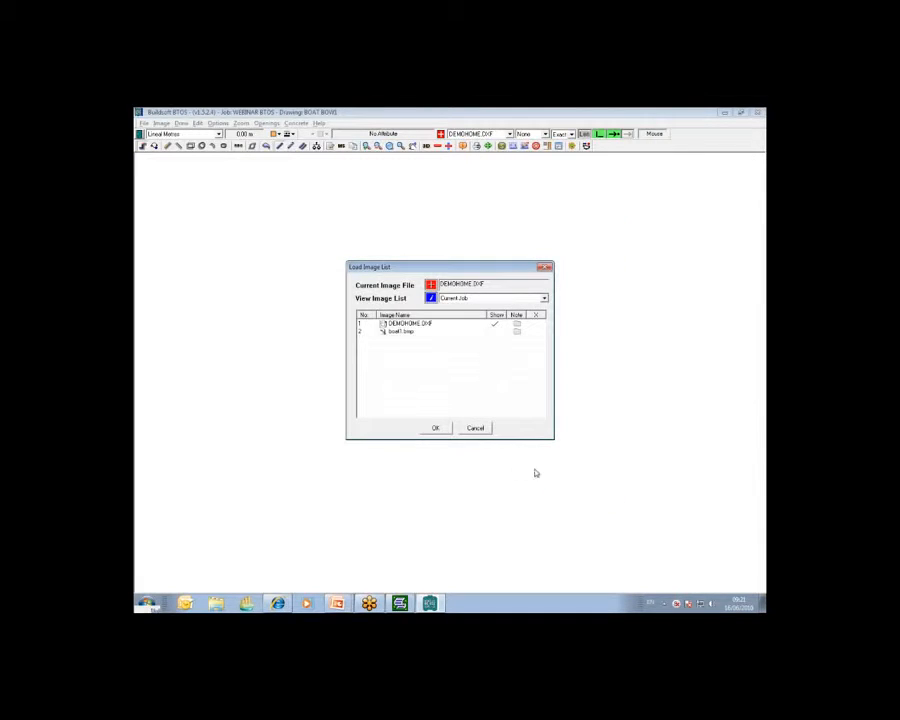
left_click(491, 332)
left_click(434, 428)
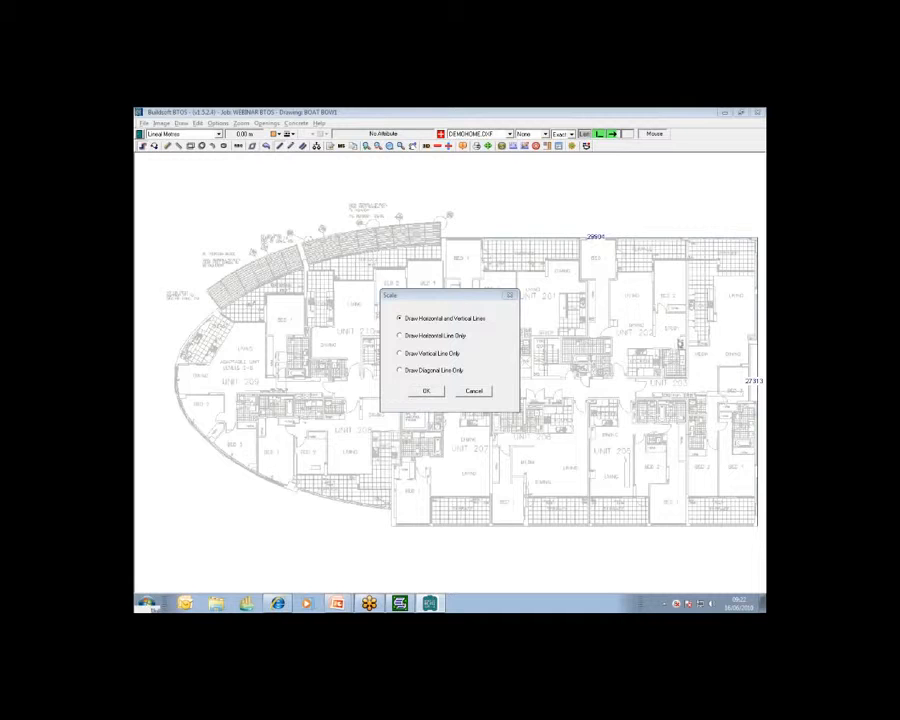
Scale the boat plan using horizontal and vertical lines, setting the plan's top edge to 29804 mm
left_click(622, 120)
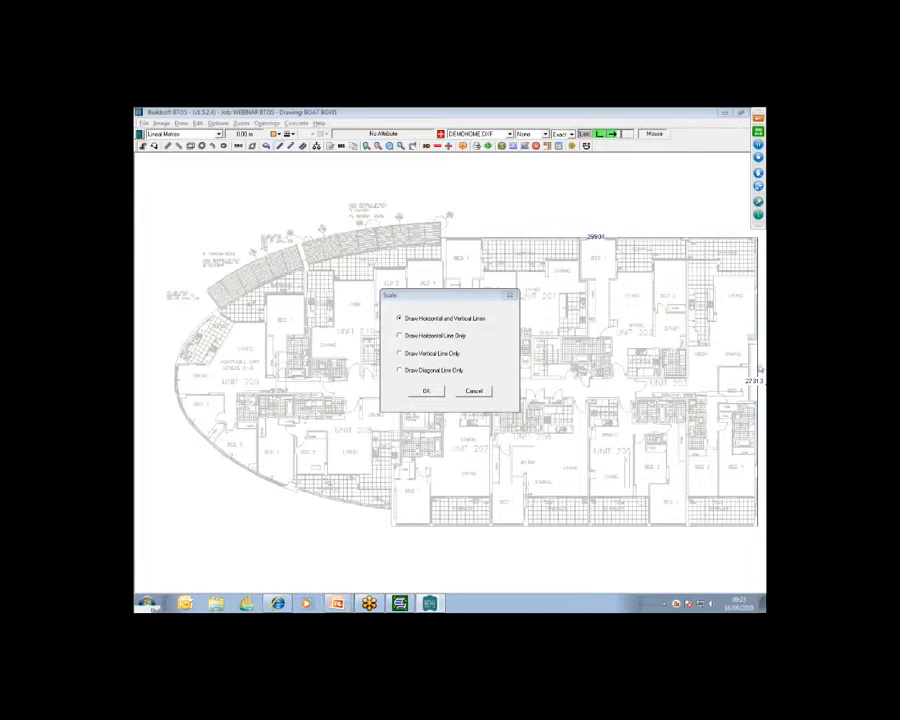
left_click(425, 390)
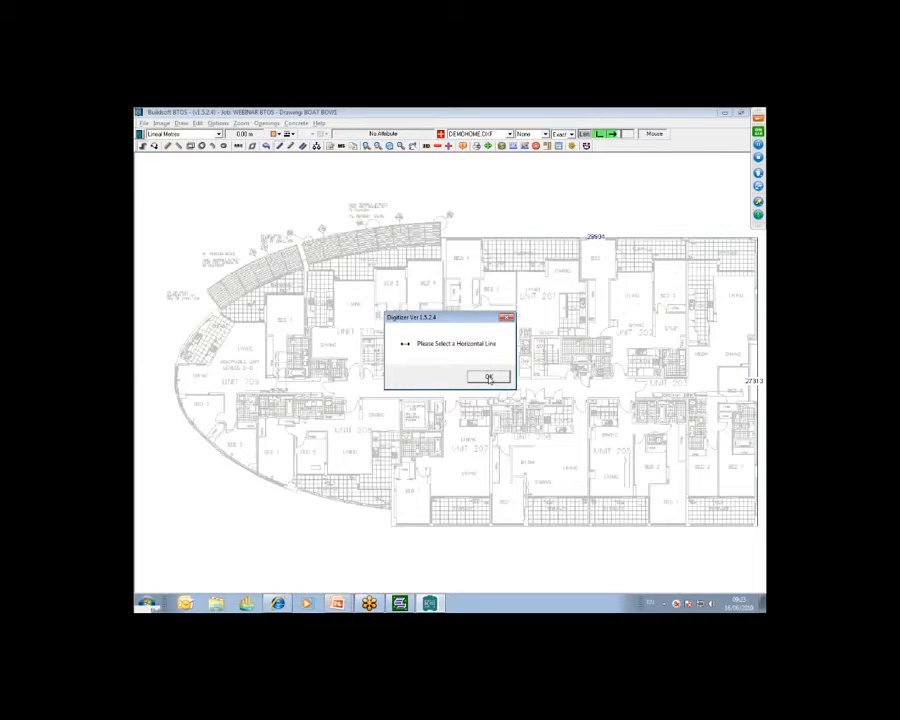
left_click(489, 378)
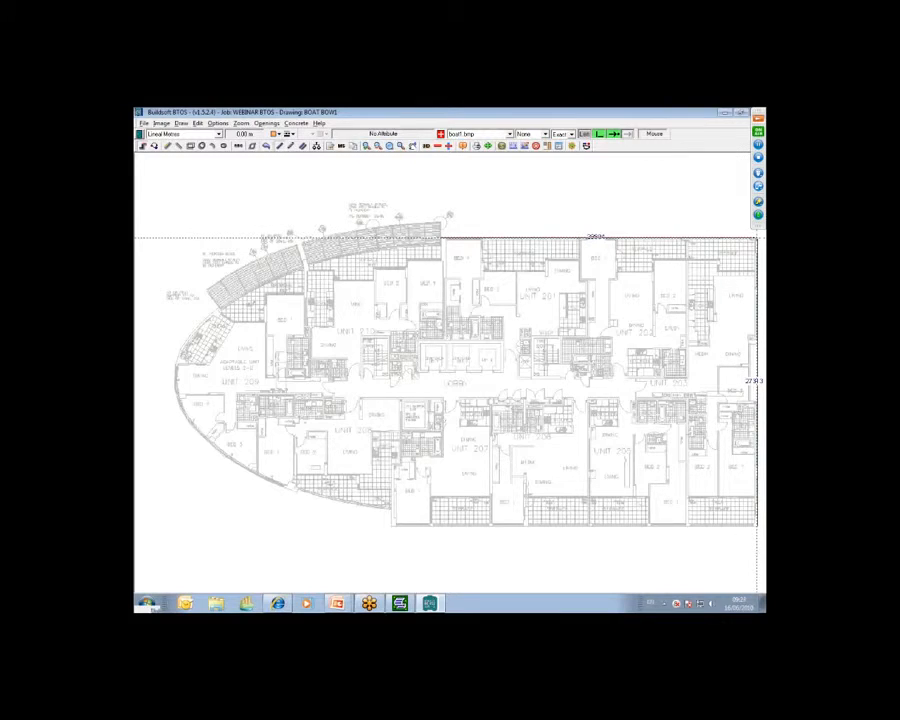
left_click(757, 238)
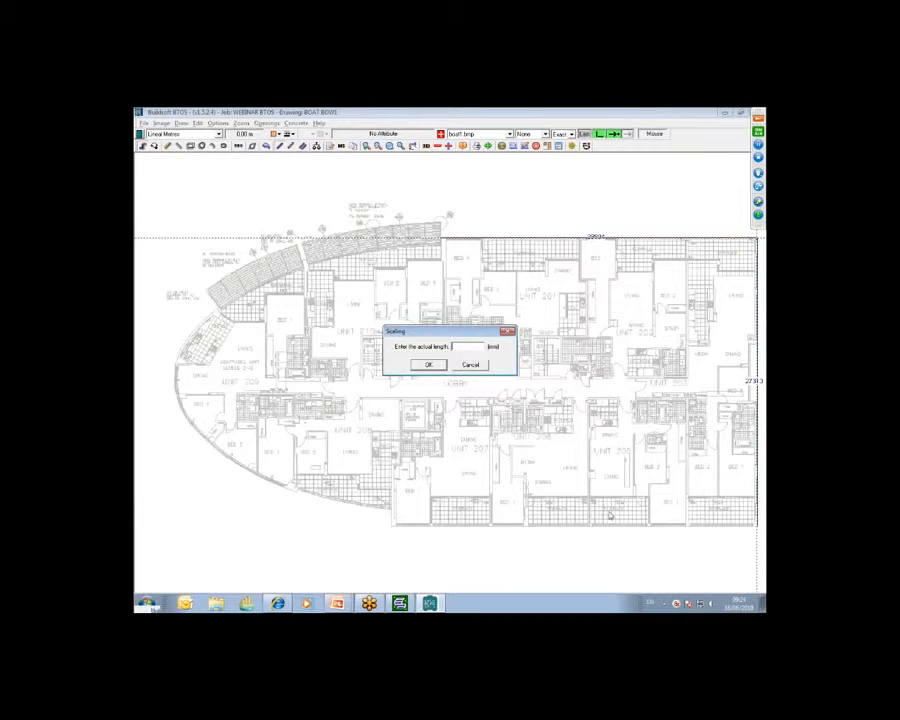
type("29804")
left_click(428, 364)
Measure the plan's right edge as the vertical scale line and set its actual length to 27313 mm
left_click(485, 376)
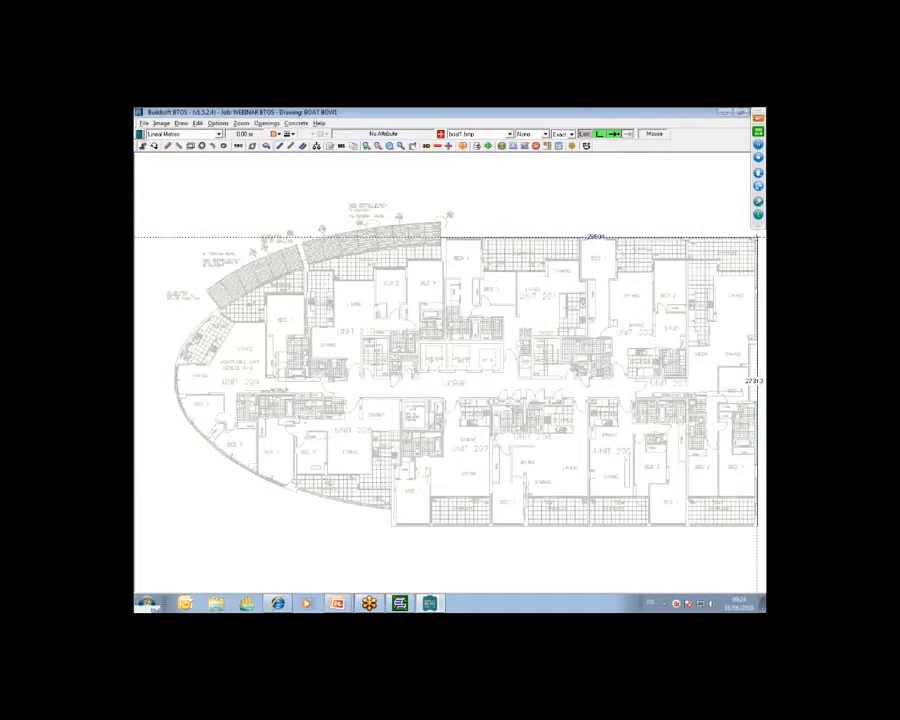
left_click(757, 237)
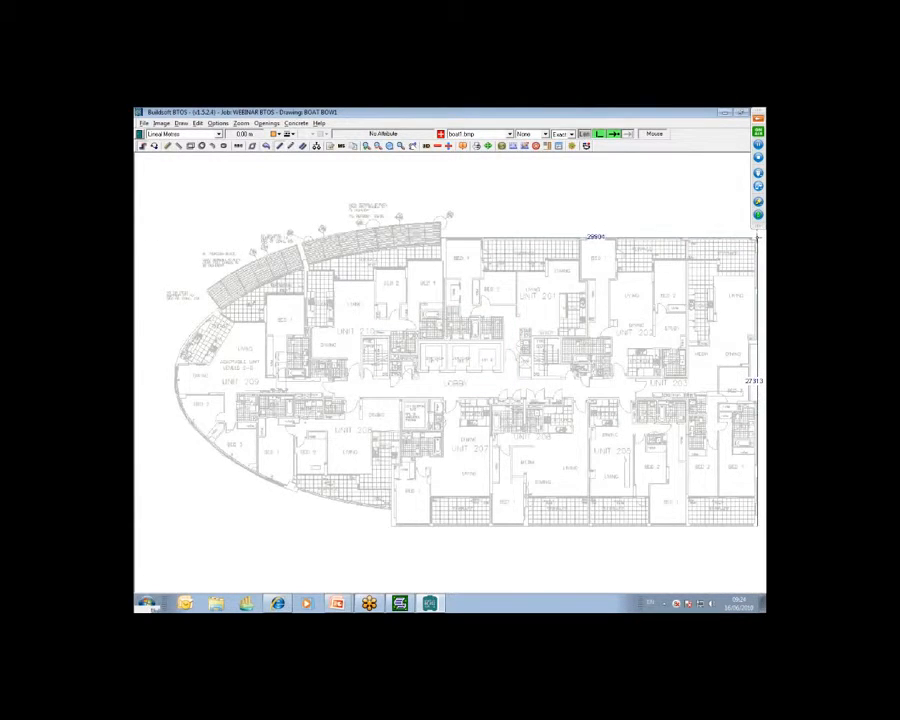
left_click(757, 526)
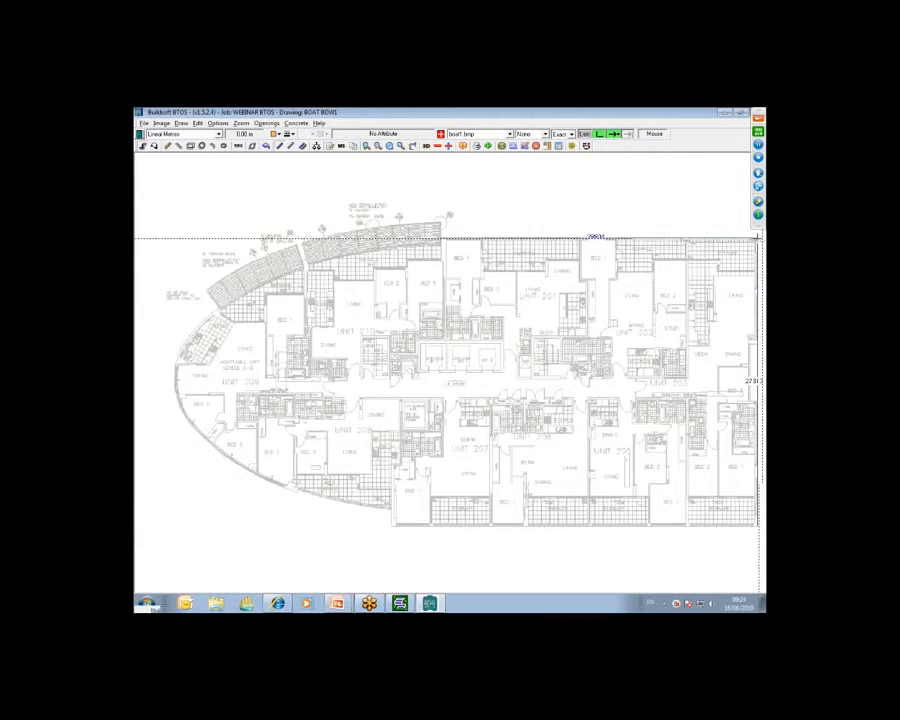
left_click(757, 526)
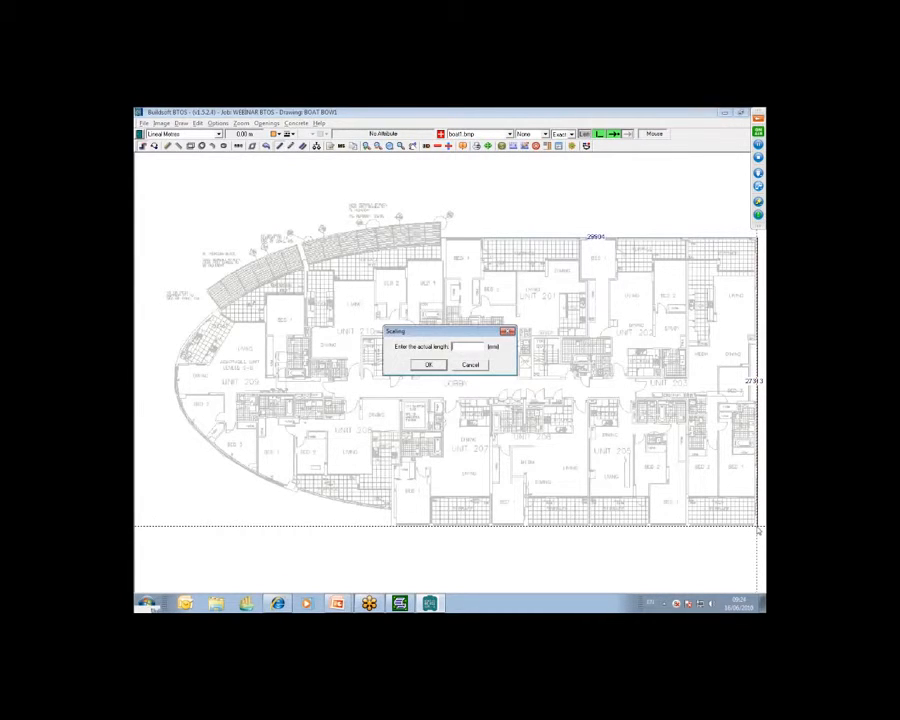
type("27313")
left_click(428, 364)
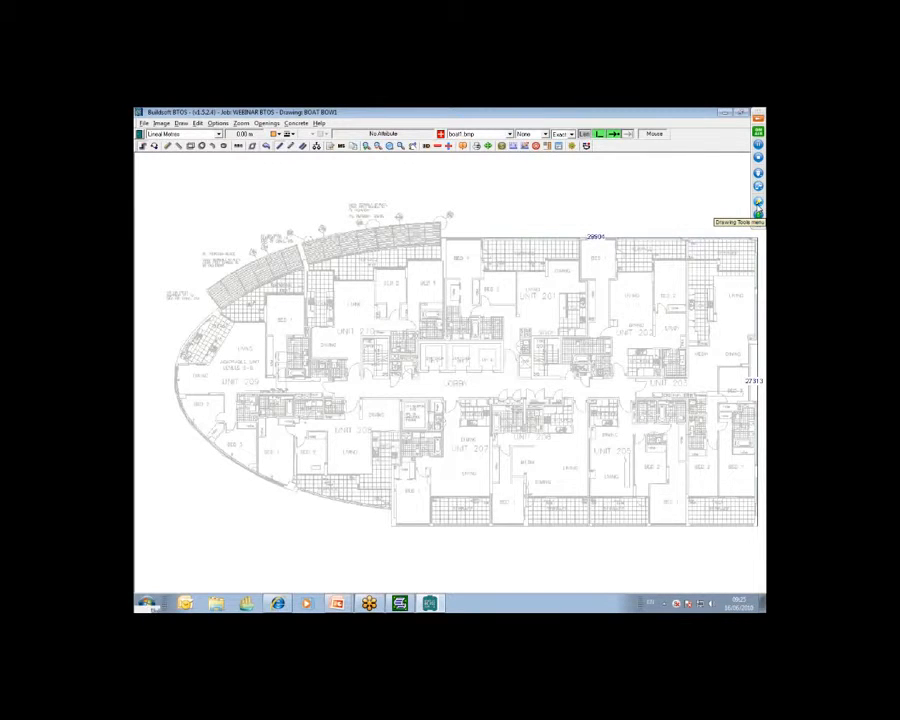
left_click(758, 210)
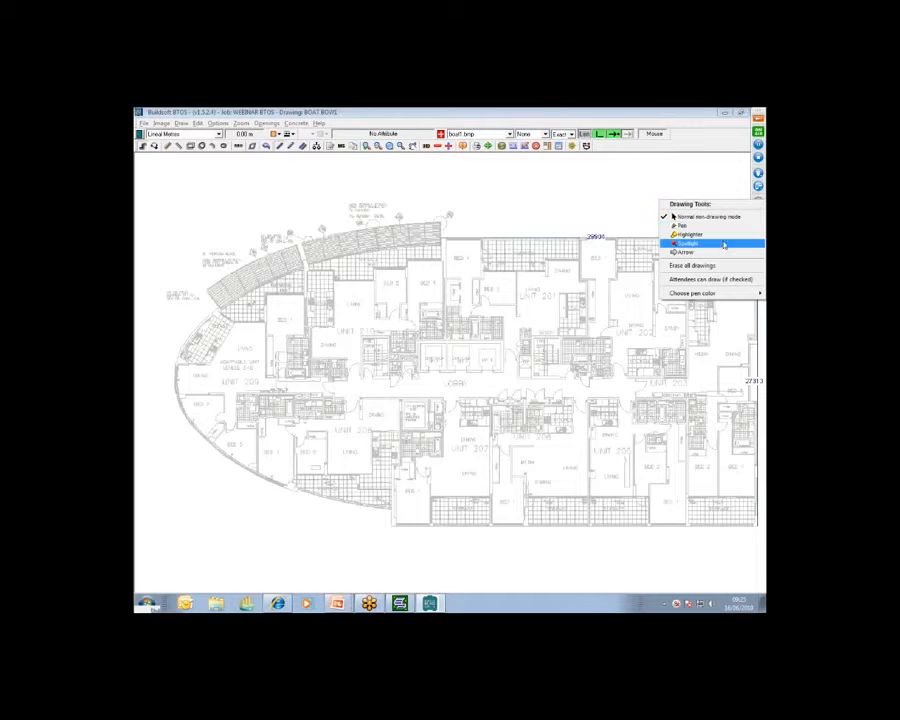
left_click(693, 241)
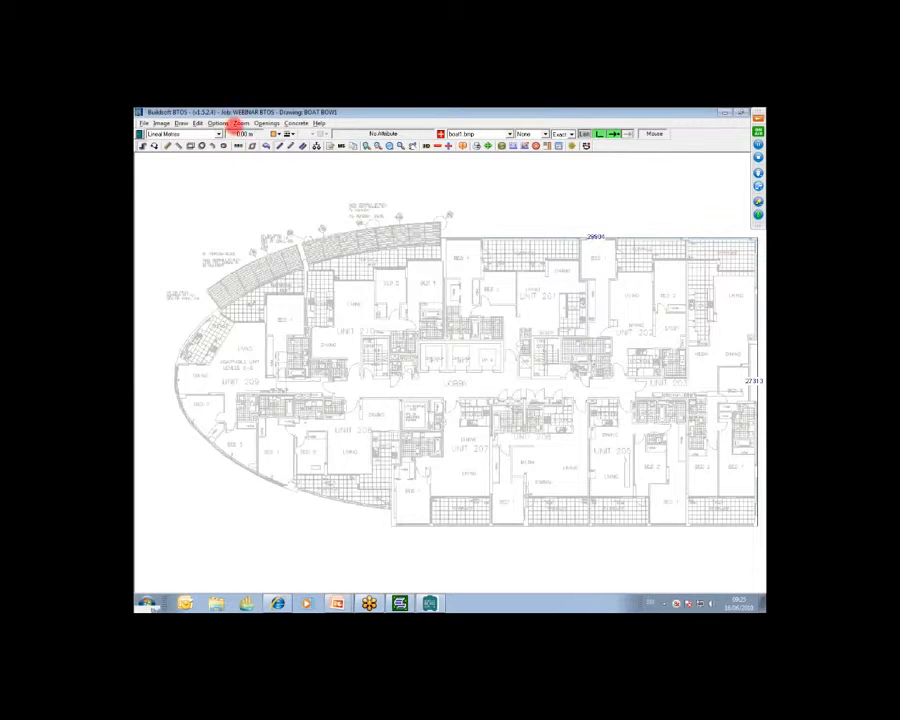
left_click(182, 123)
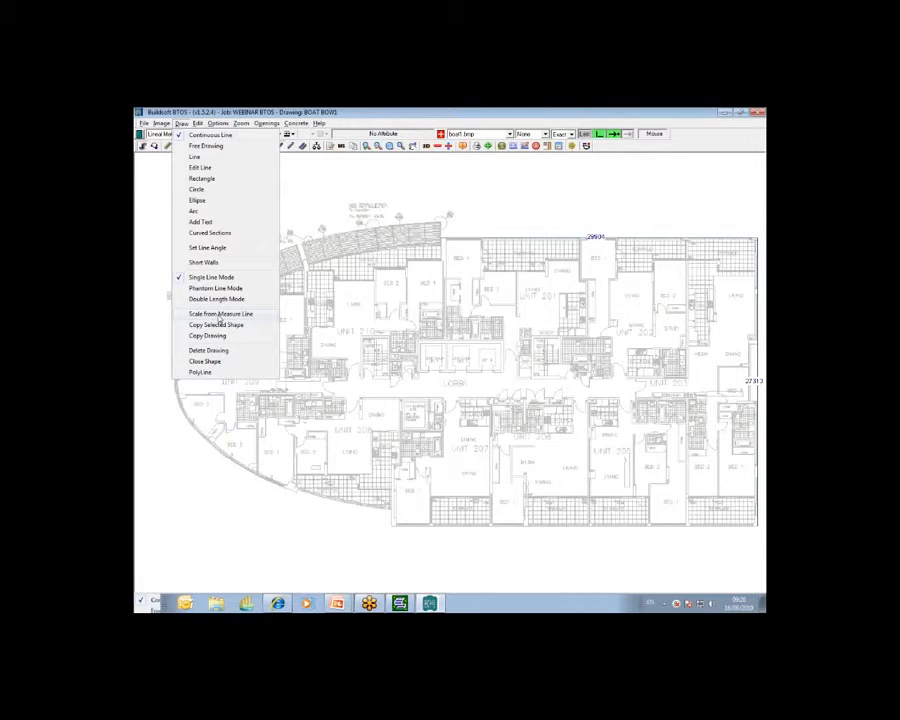
left_click(165, 126)
left_click(166, 126)
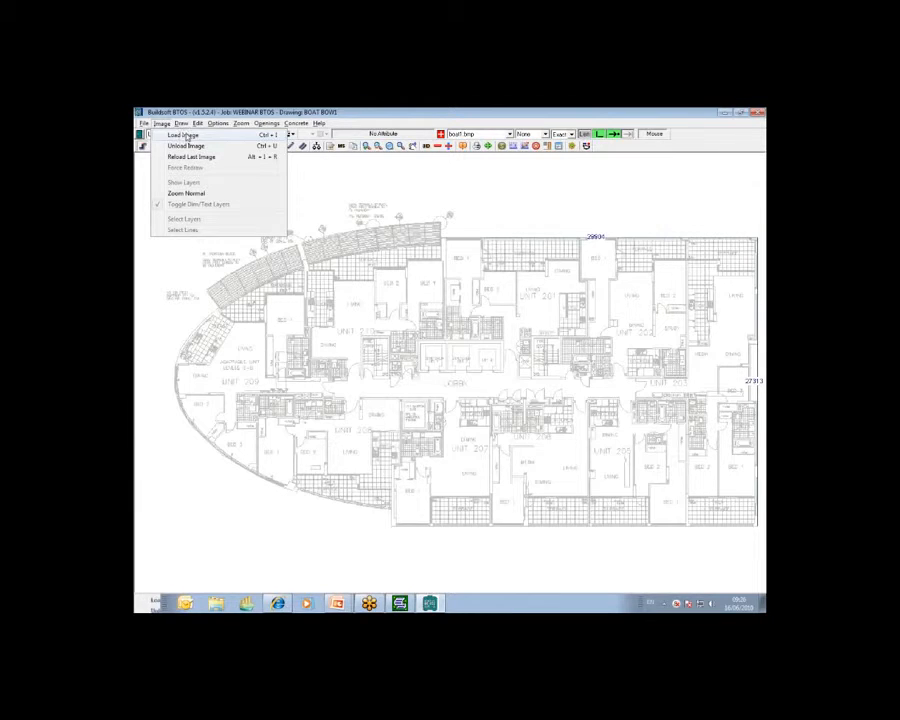
mouse_move(181, 124)
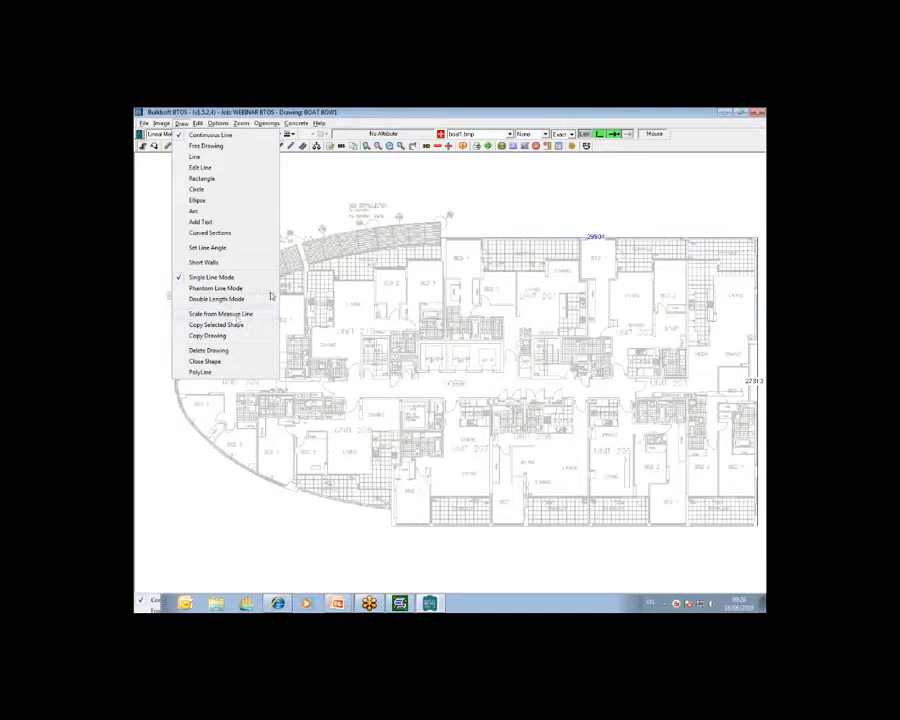
left_click(587, 114)
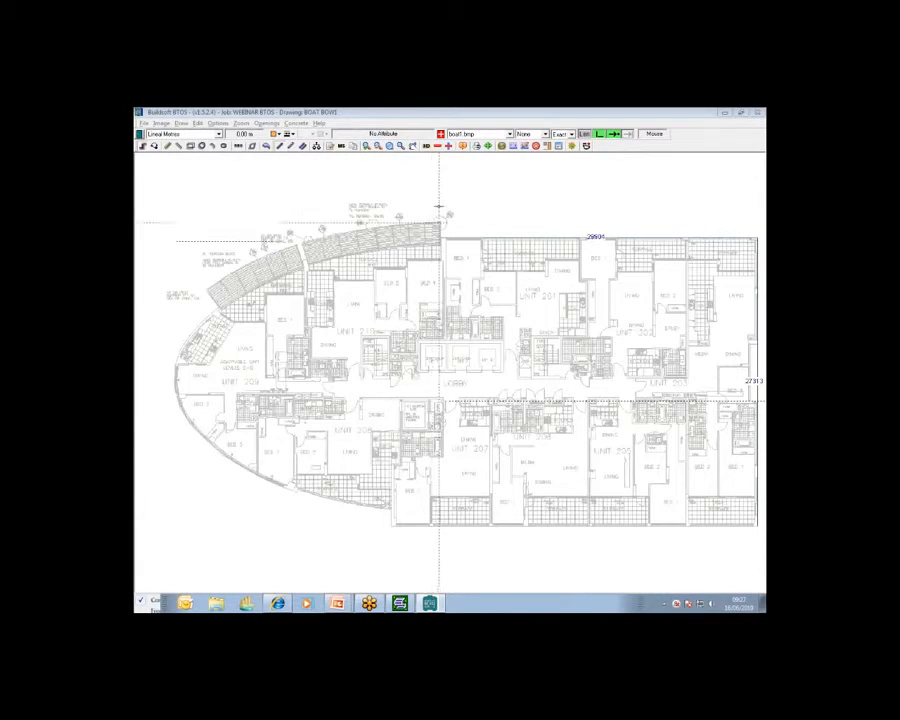
Zoom into the bow and trace its curved edge with Curved Sections from Unit 209's top down to the terrace
left_click(390, 146)
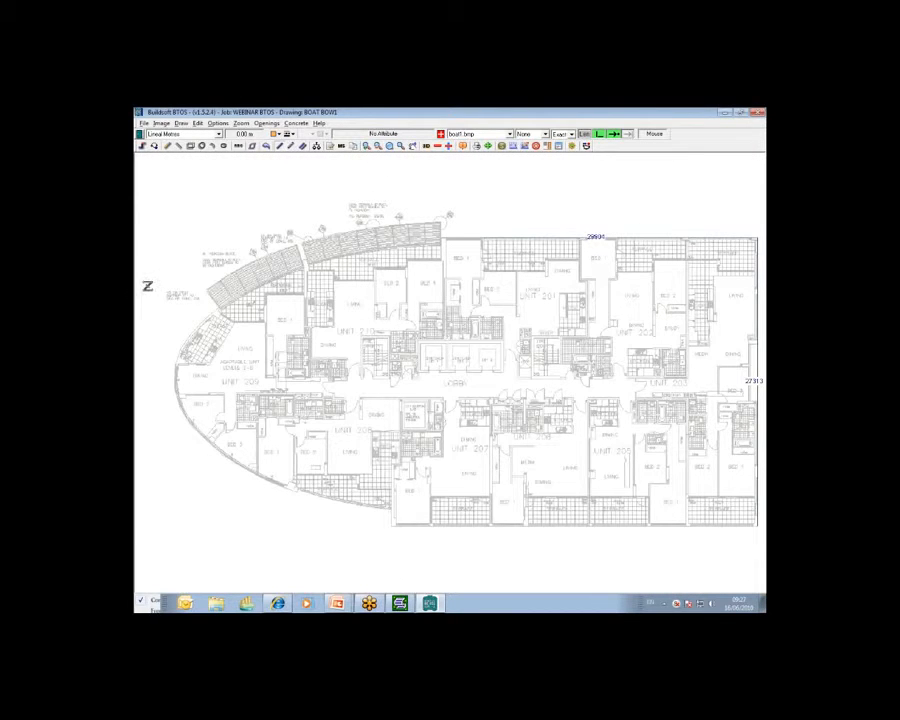
left_click_drag(141, 289, 422, 522)
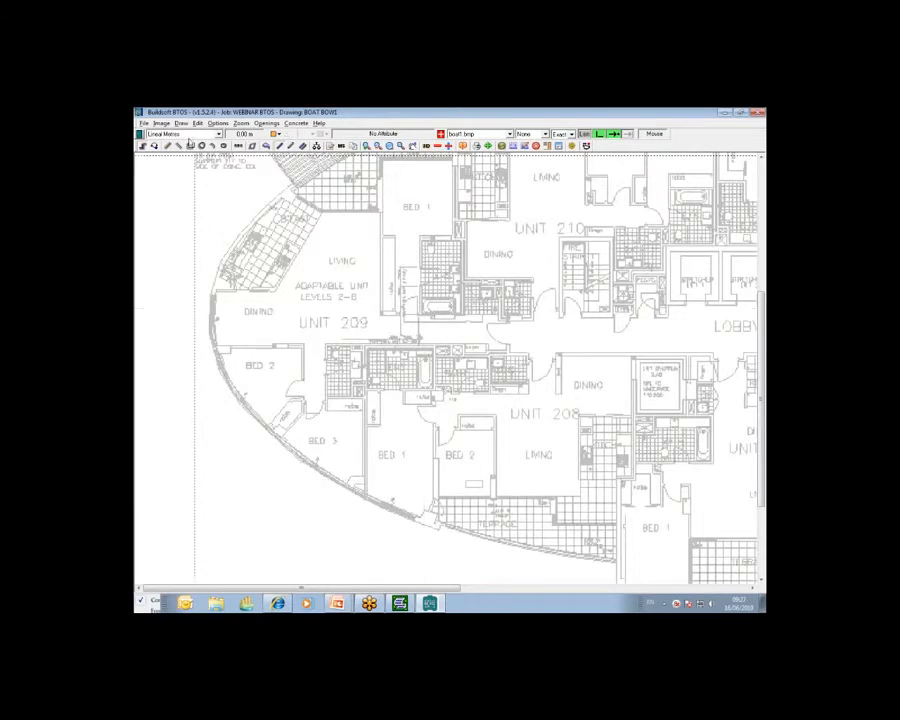
left_click(182, 123)
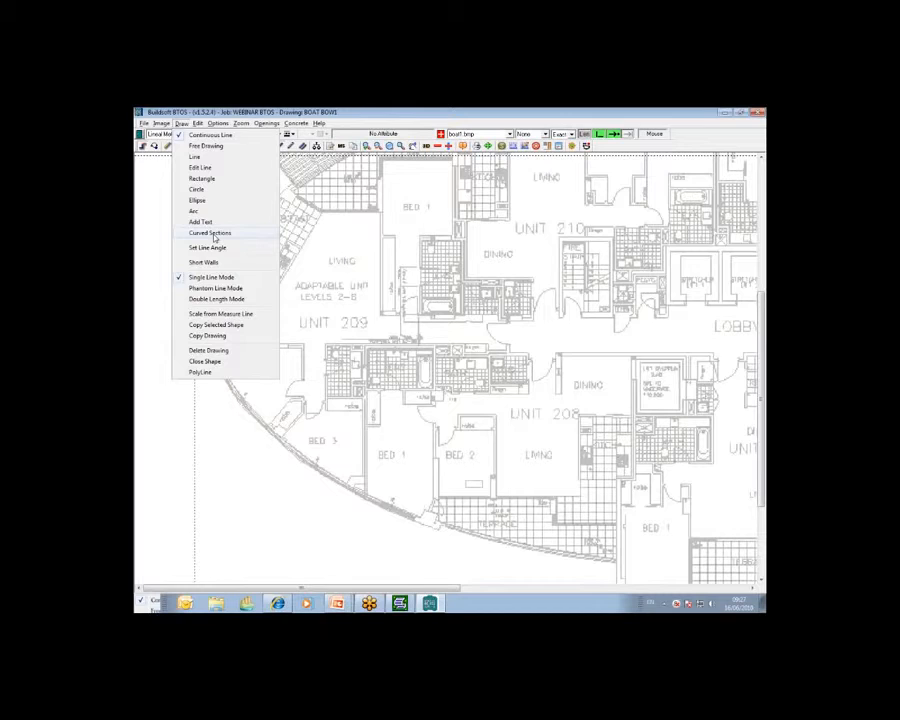
left_click(214, 238)
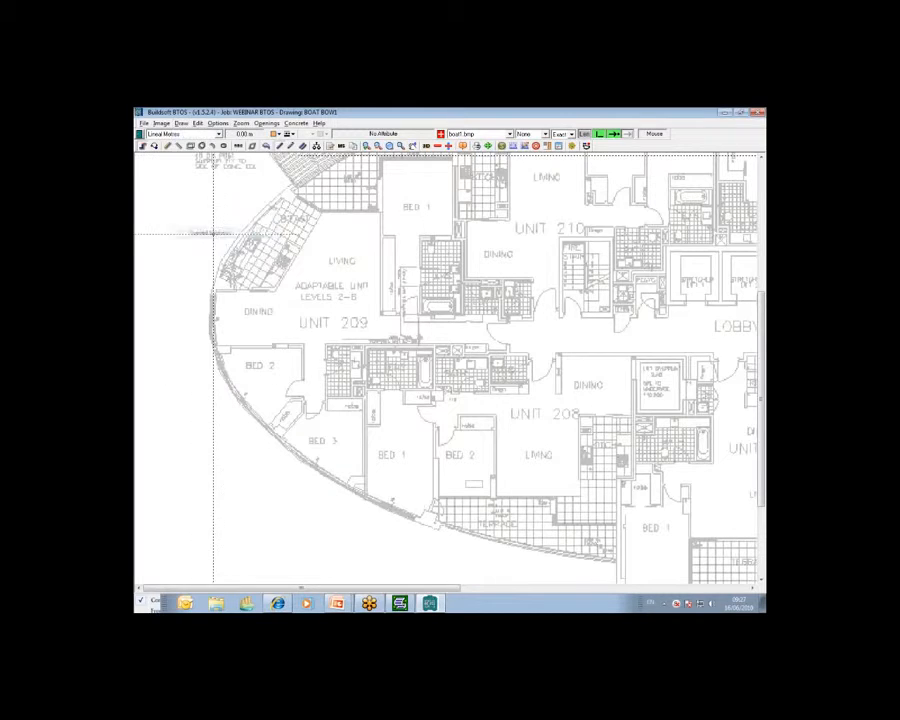
left_click(290, 183)
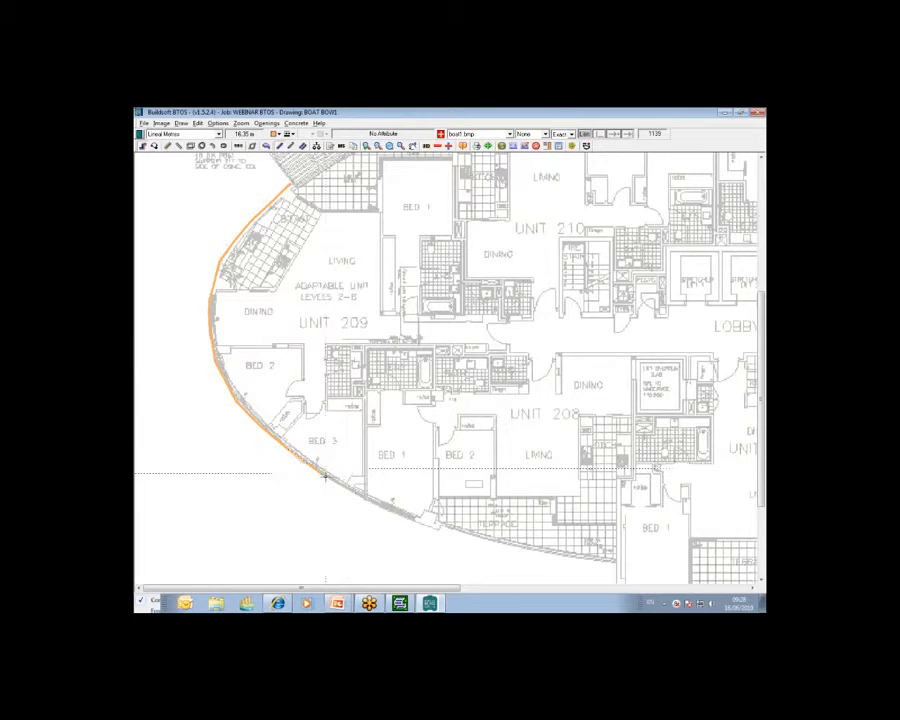
left_click(410, 520)
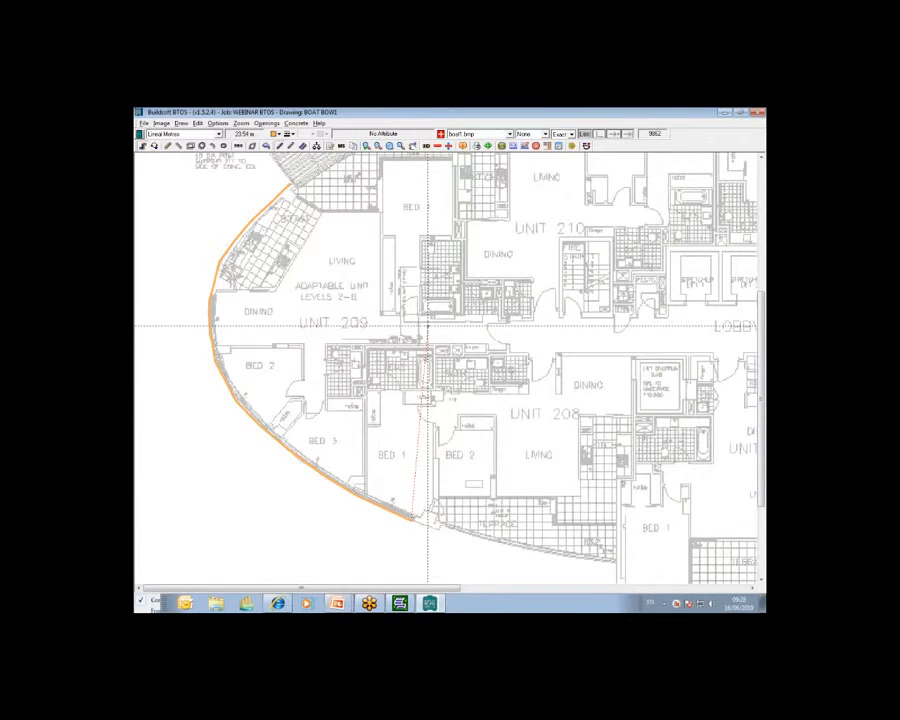
right_click(427, 326)
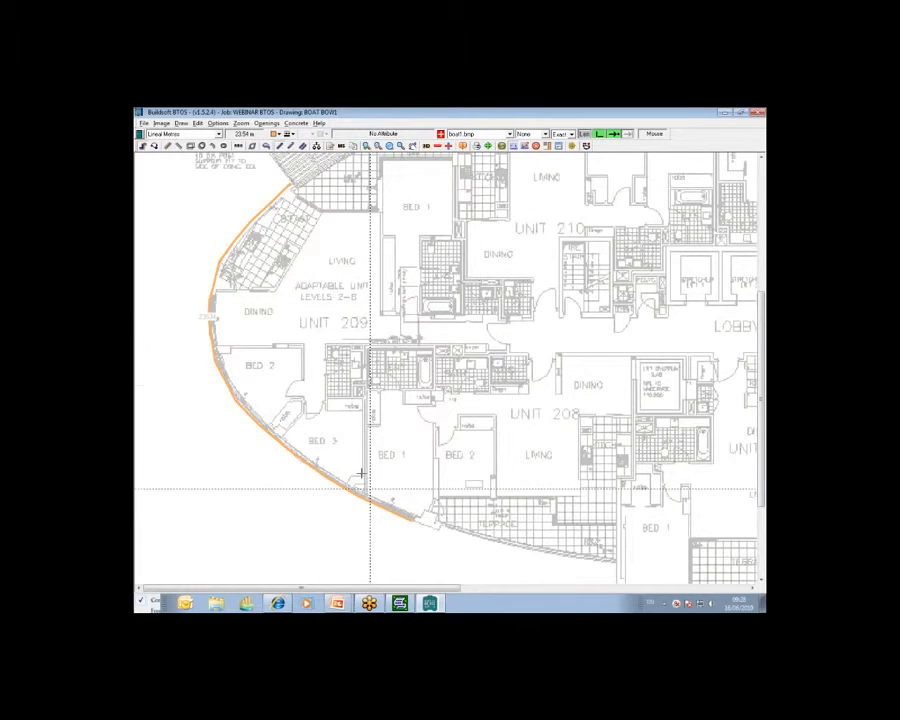
Delete the traced bow curve segment by segment
left_click(182, 123)
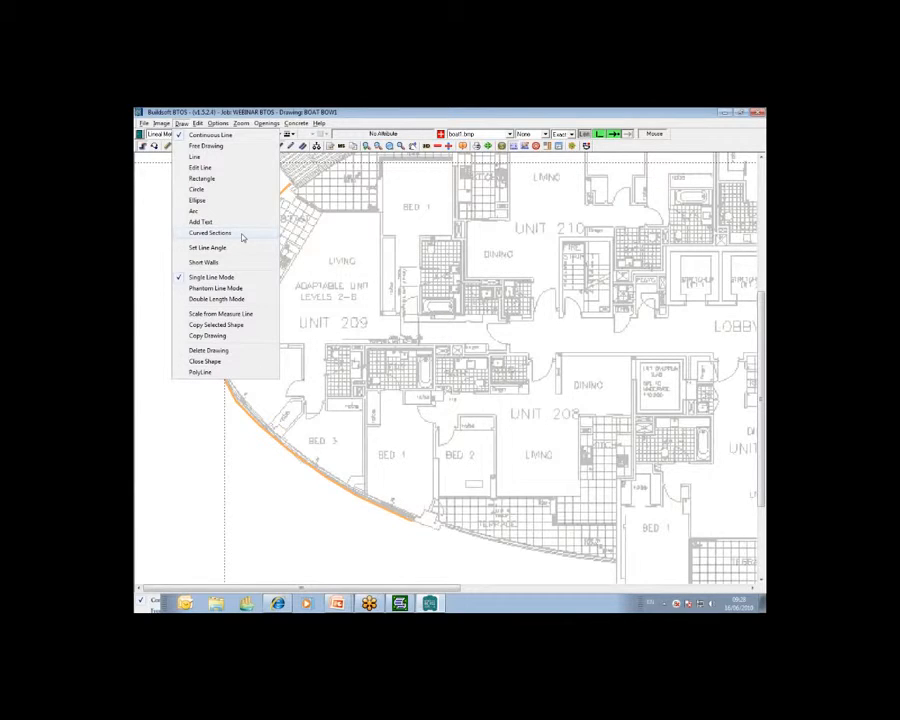
mouse_move(268, 123)
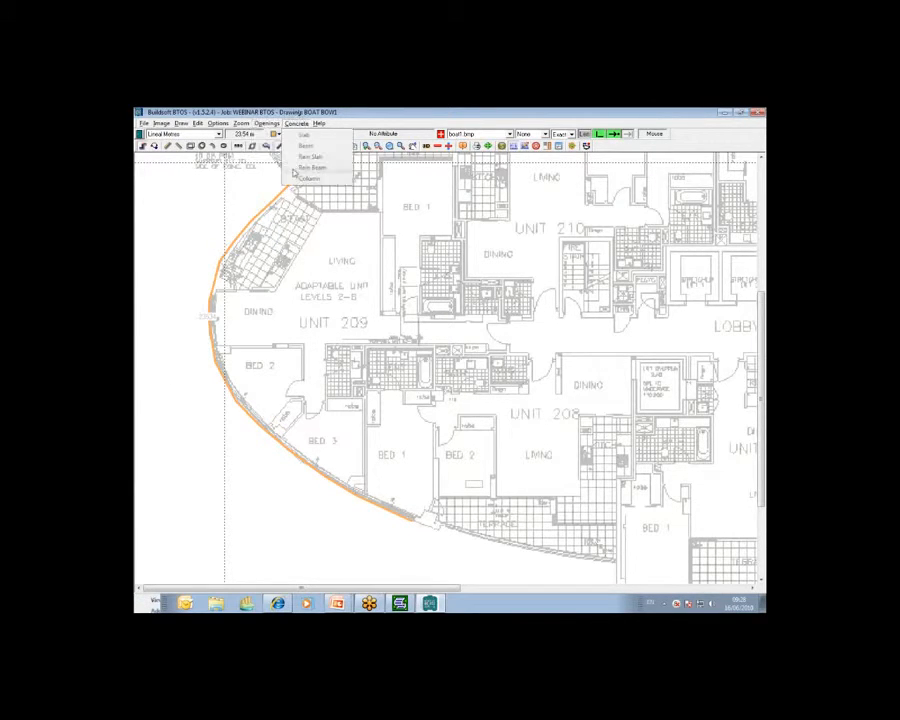
mouse_move(198, 123)
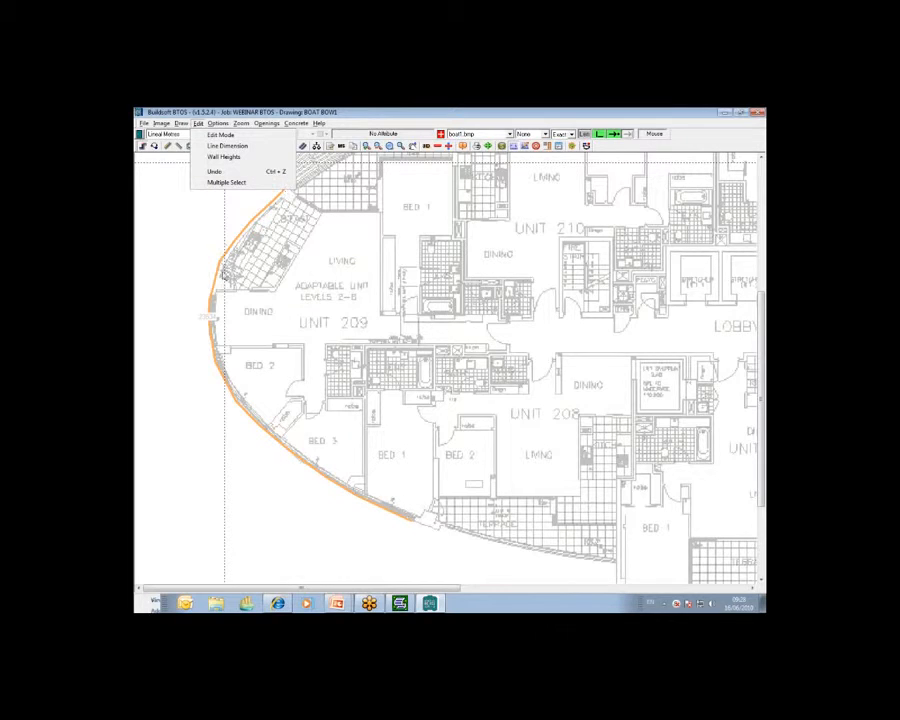
left_click(210, 380)
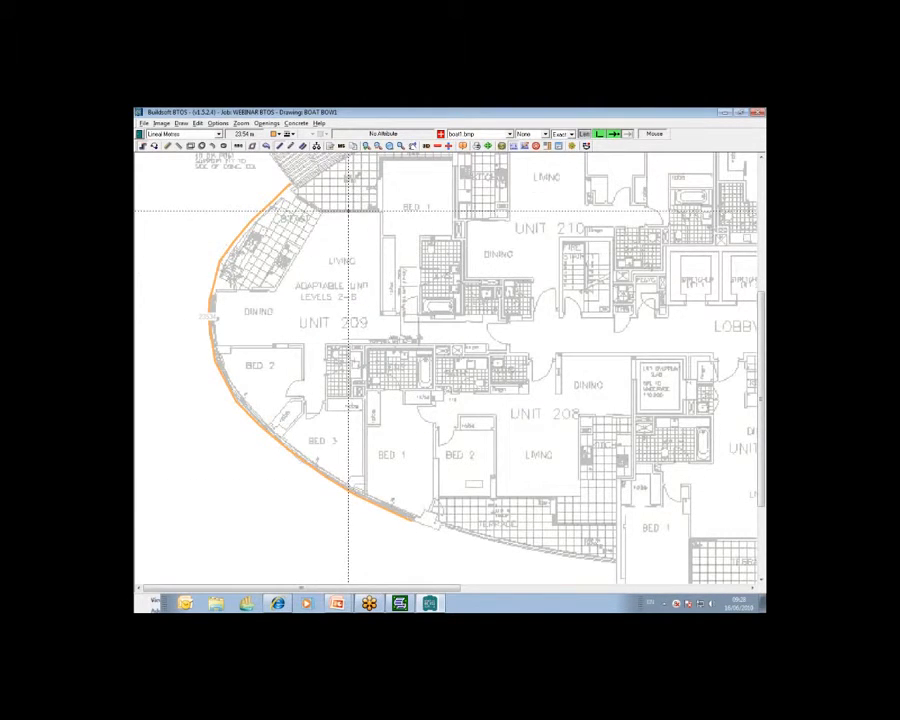
key("BackSpace")
key("BackSpace")
key("BackSpace")
key("BackSpace")
key("BackSpace")
key("BackSpace")
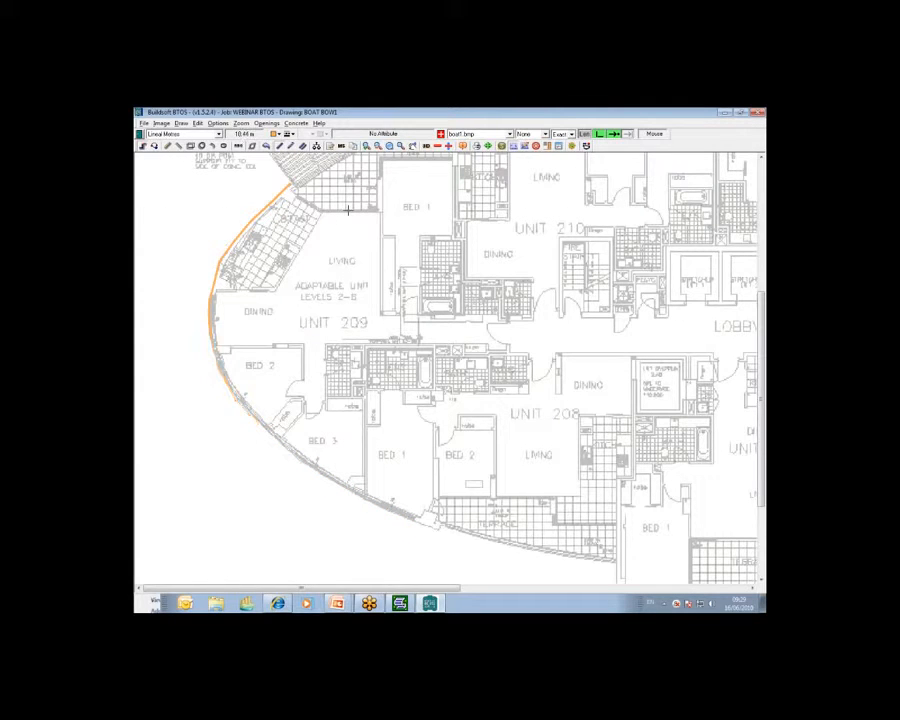
key("BackSpace")
key("BackSpace")
key("BackSpace")
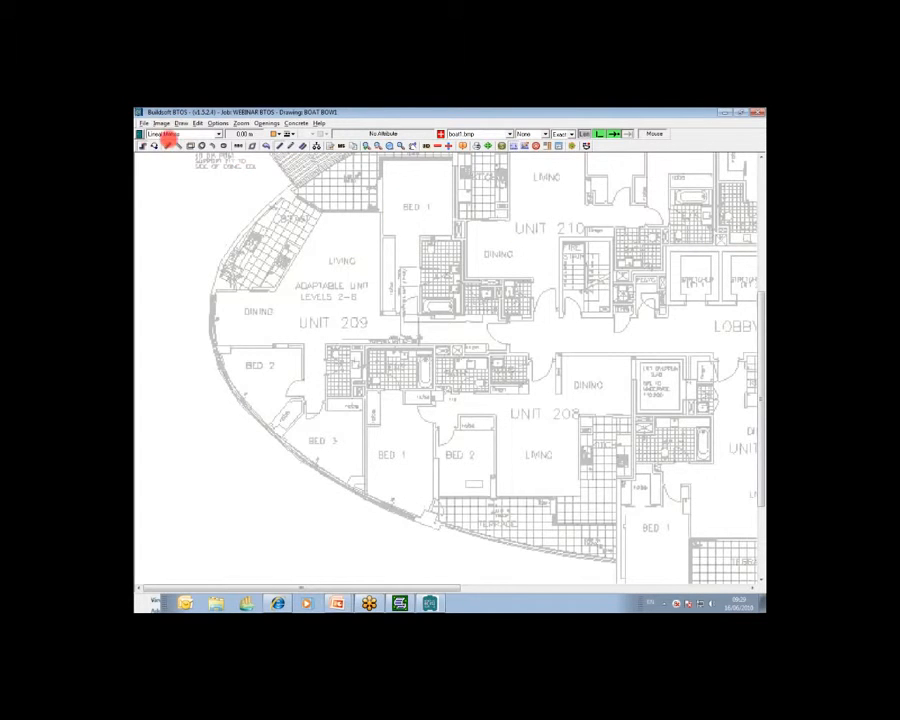
Switch the take-off type to Area
left_click(176, 145)
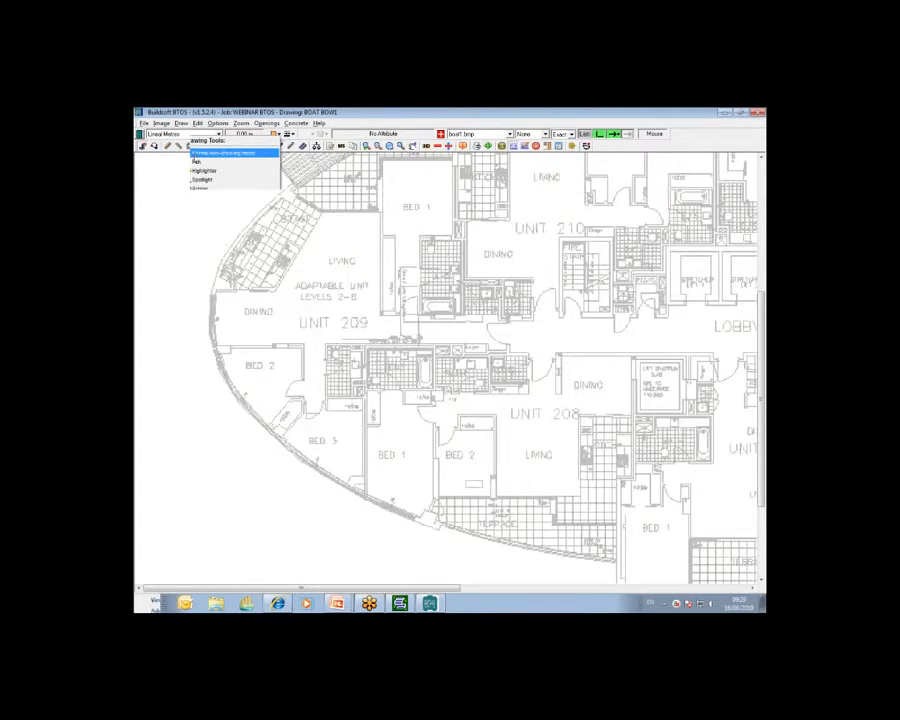
left_click(194, 156)
left_click(219, 134)
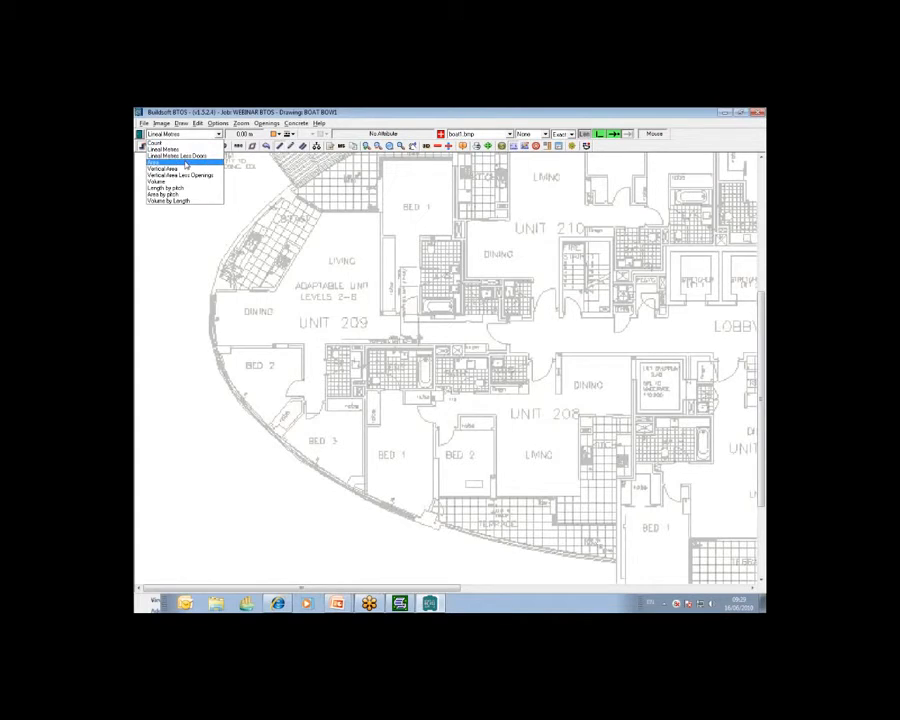
left_click(186, 162)
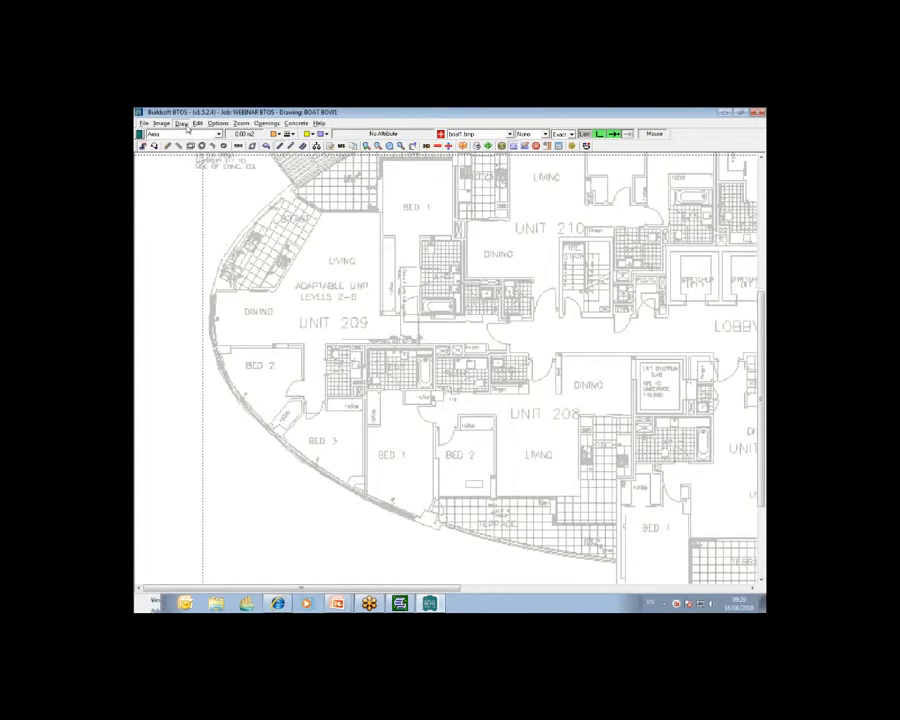
Trace the bow's curved edge with Curved Sections, placing points from the top of Unit 209 down to the terrace corner
left_click(184, 124)
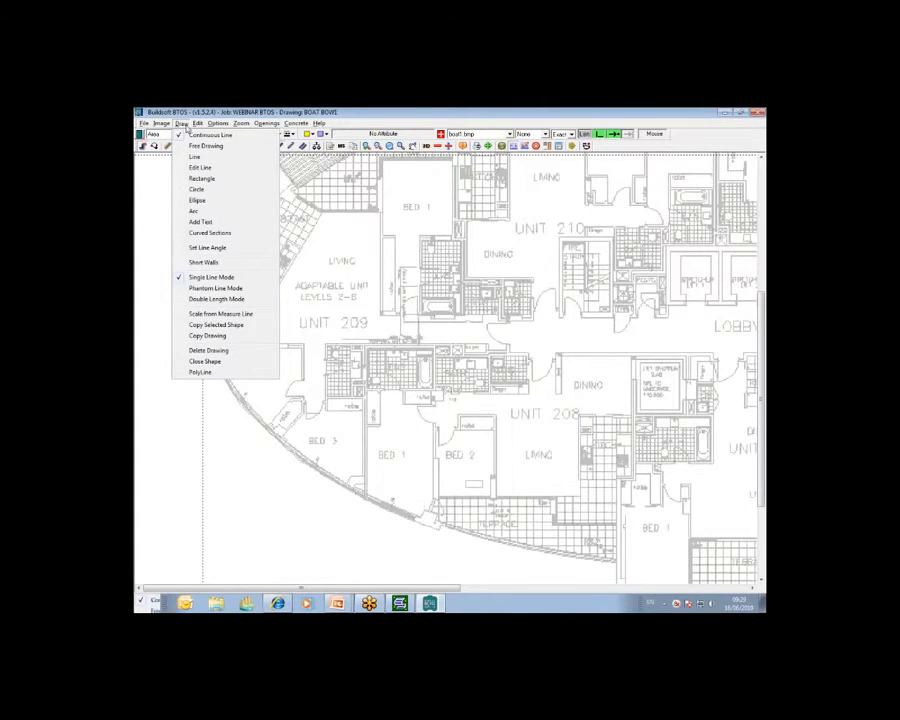
left_click(220, 233)
left_click(290, 184)
left_click(255, 213)
left_click(224, 261)
left_click(209, 292)
left_click(211, 345)
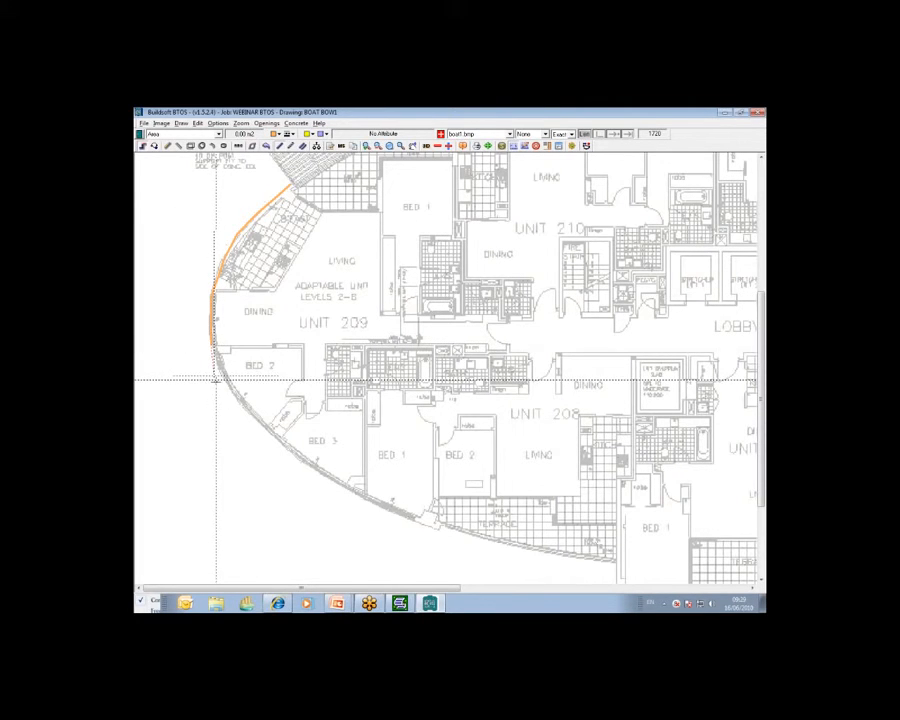
left_click(228, 388)
left_click(283, 440)
left_click(342, 484)
left_click(412, 517)
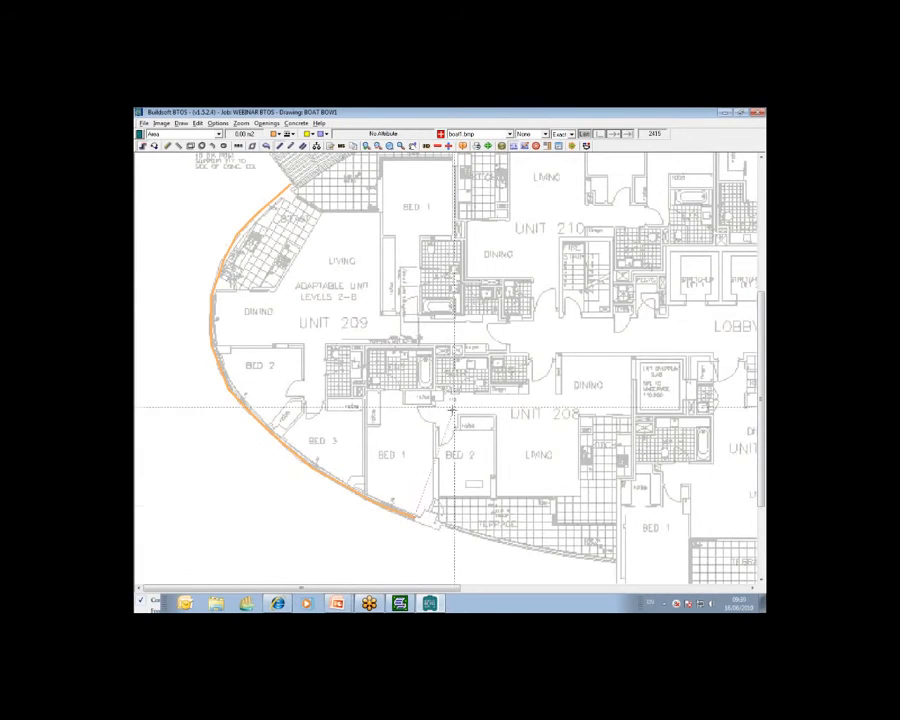
left_click(181, 123)
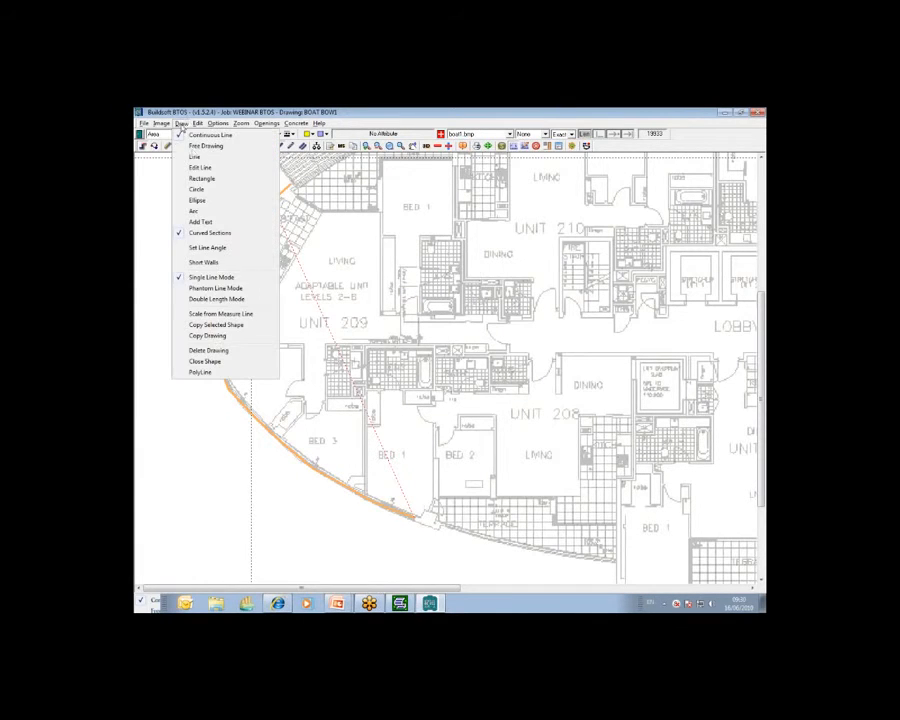
Turn off Curved Sections and close the area with straight lines around Unit 209's inner boundary back to the start
left_click(206, 233)
left_click(413, 340)
left_click(292, 340)
left_click(292, 285)
left_click(365, 285)
left_click(365, 233)
left_click(302, 233)
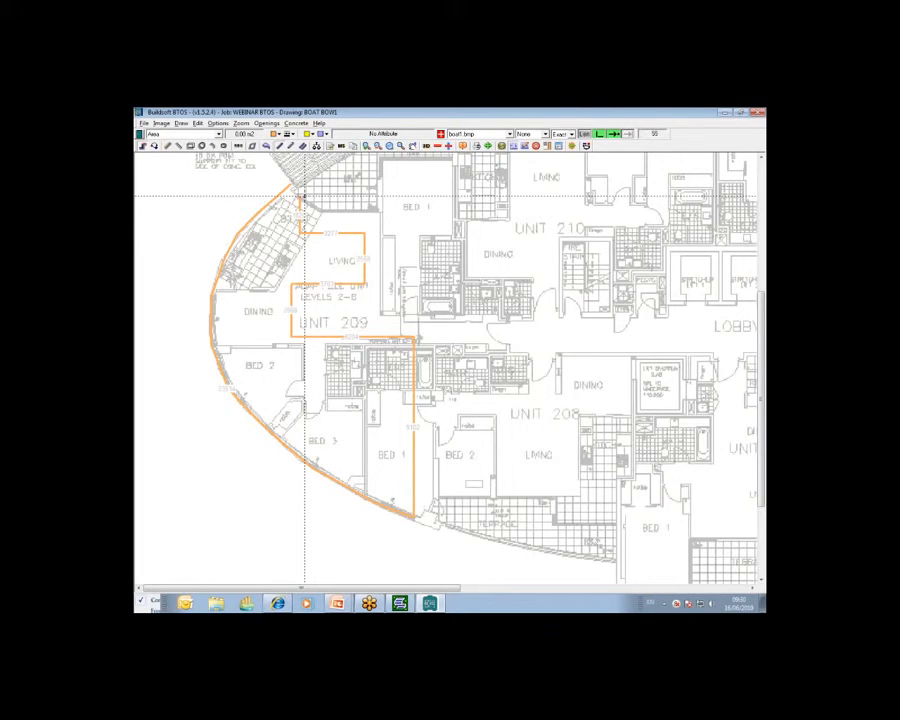
right_click(304, 196)
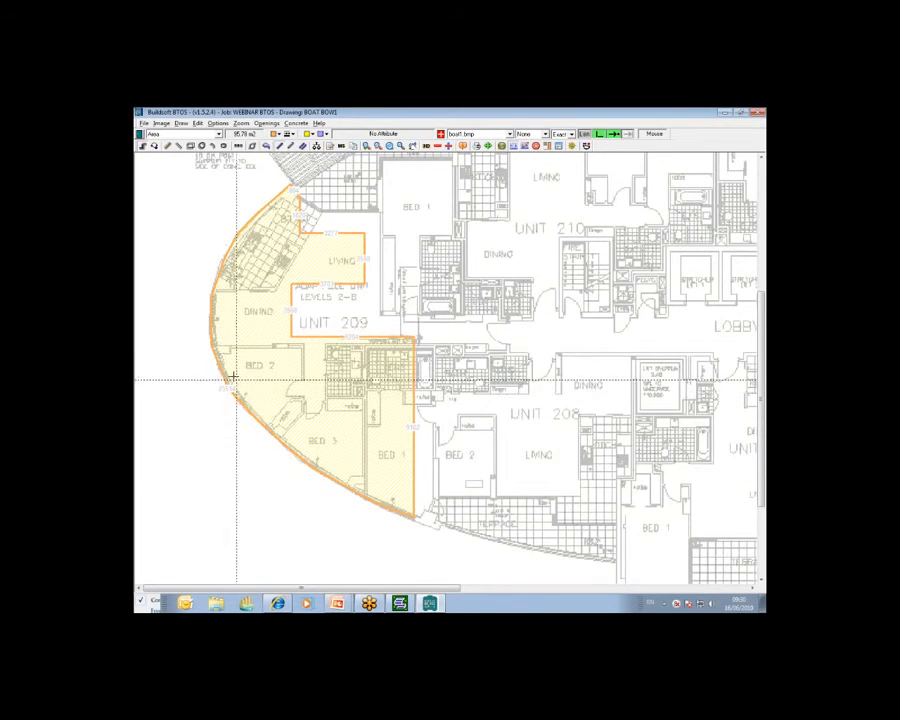
left_click(182, 124)
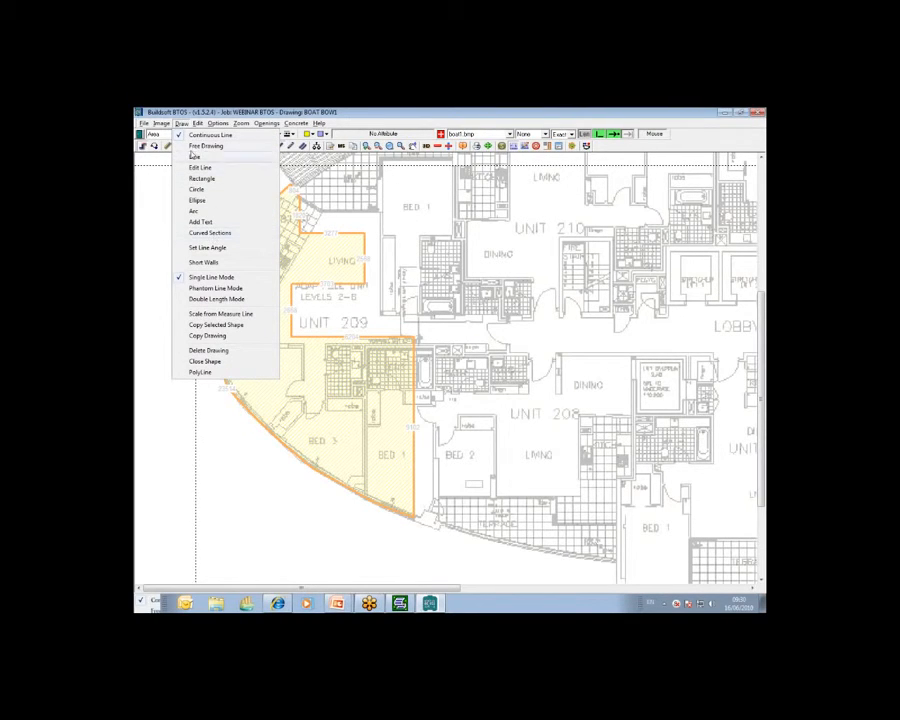
left_click(225, 235)
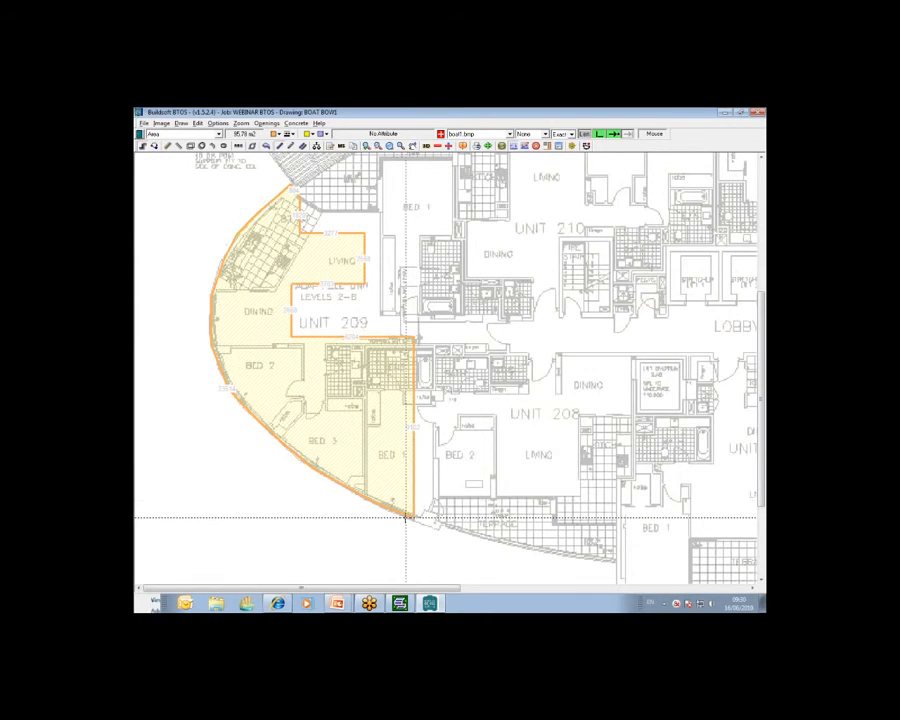
left_click(182, 123)
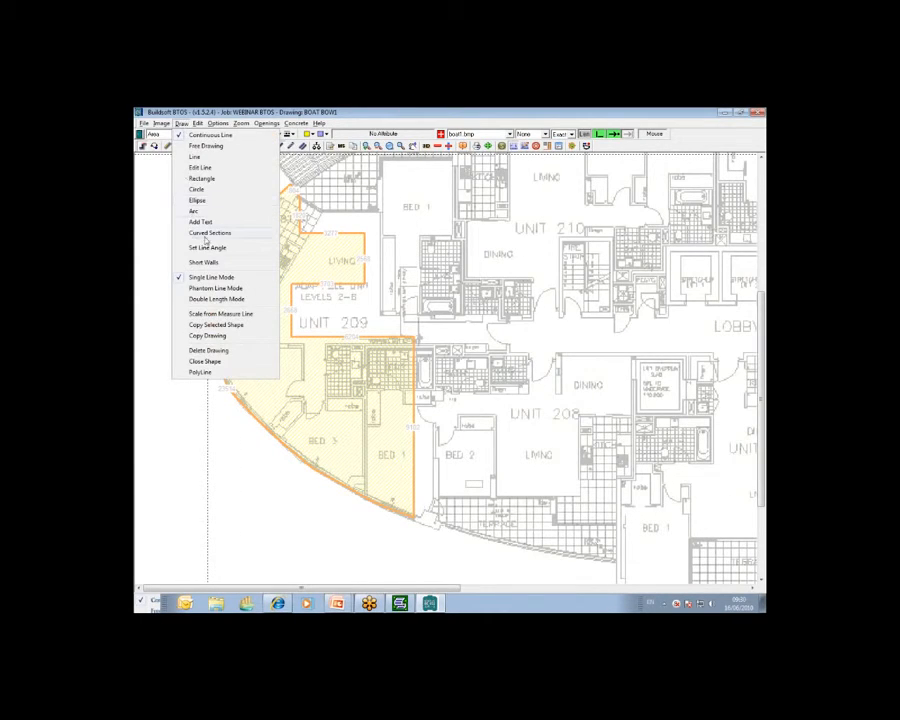
left_click(338, 108)
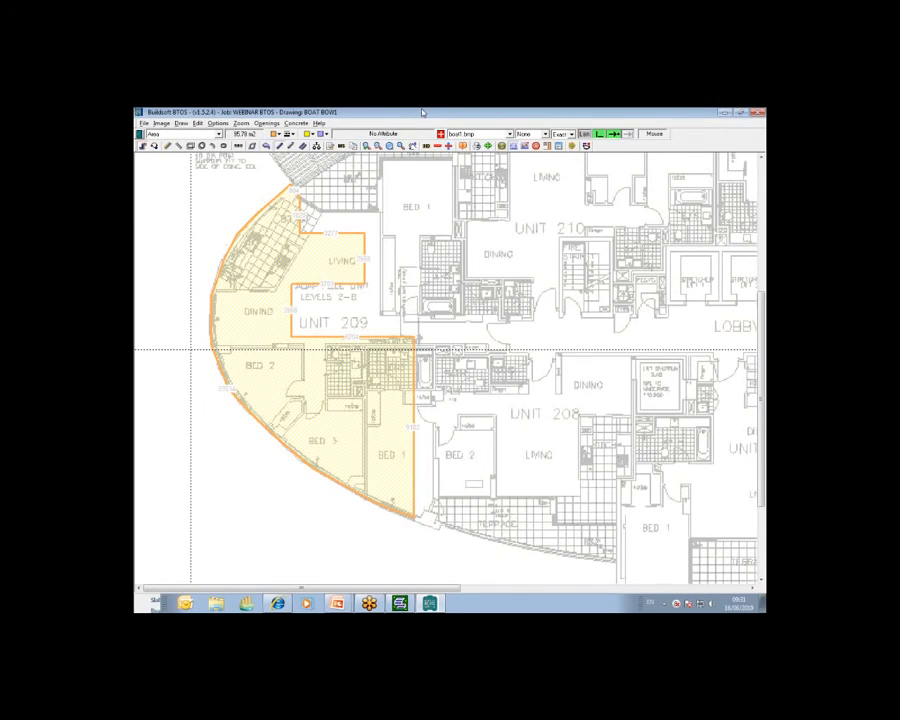
left_click(182, 123)
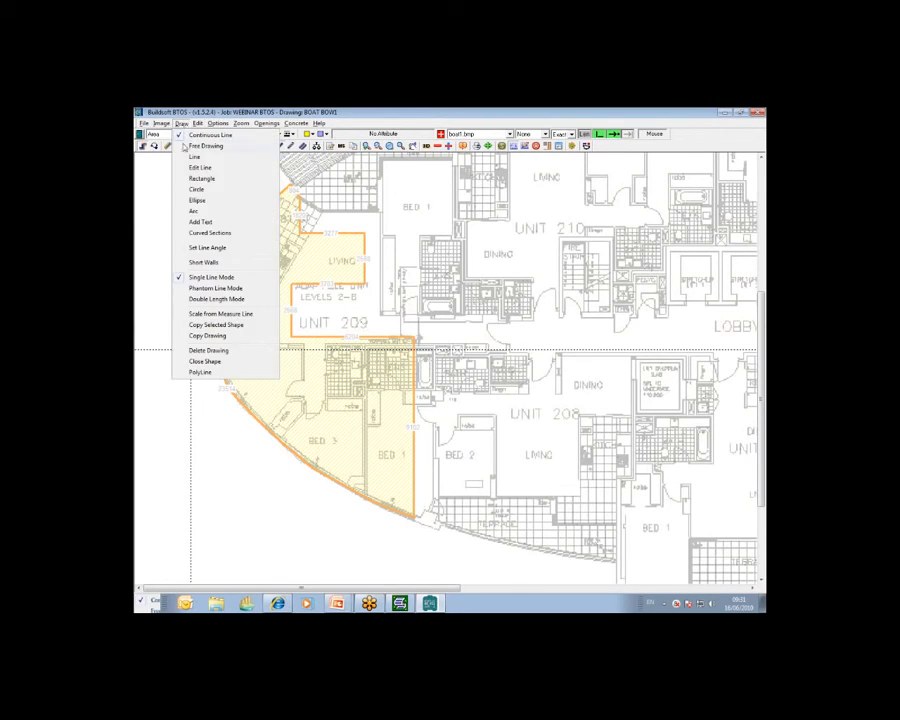
left_click(228, 237)
Transfer the bow area take-off back to the estimating calc sheet, then step up to the trade breakup level
left_click(587, 136)
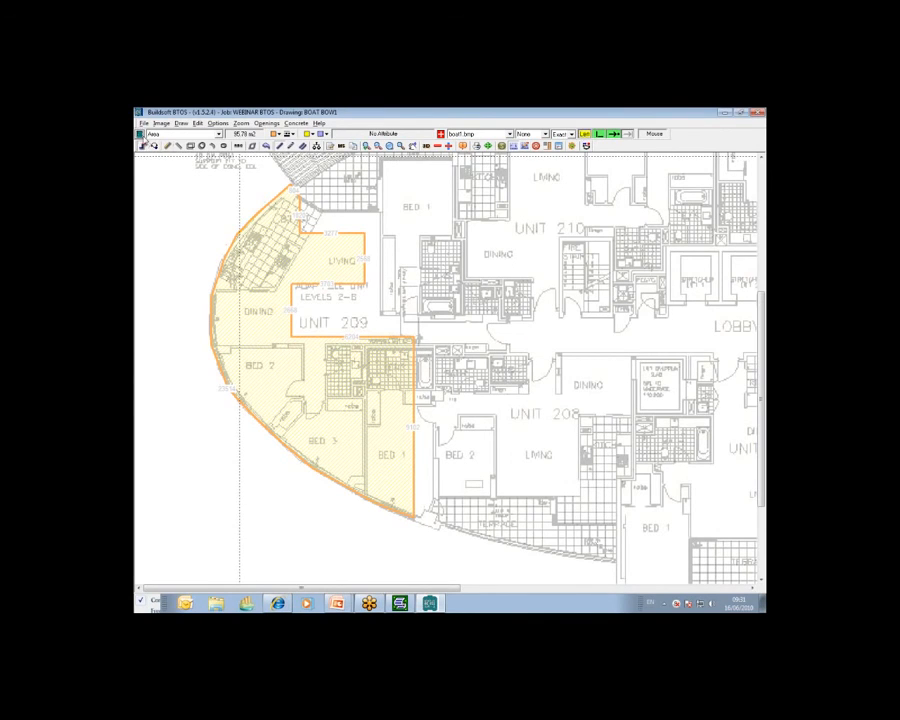
left_click(141, 135)
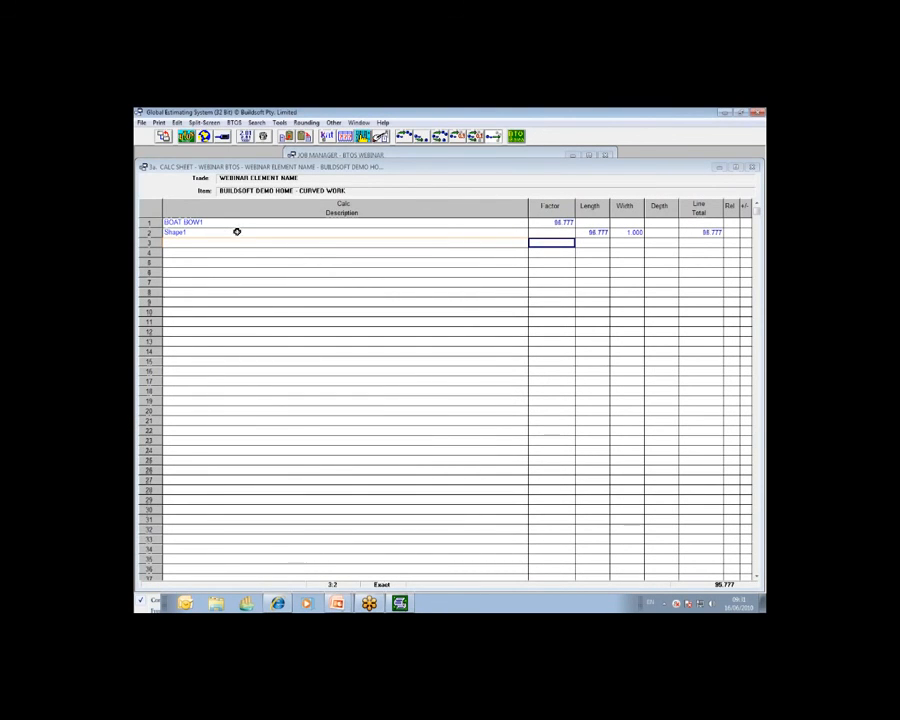
left_click(165, 137)
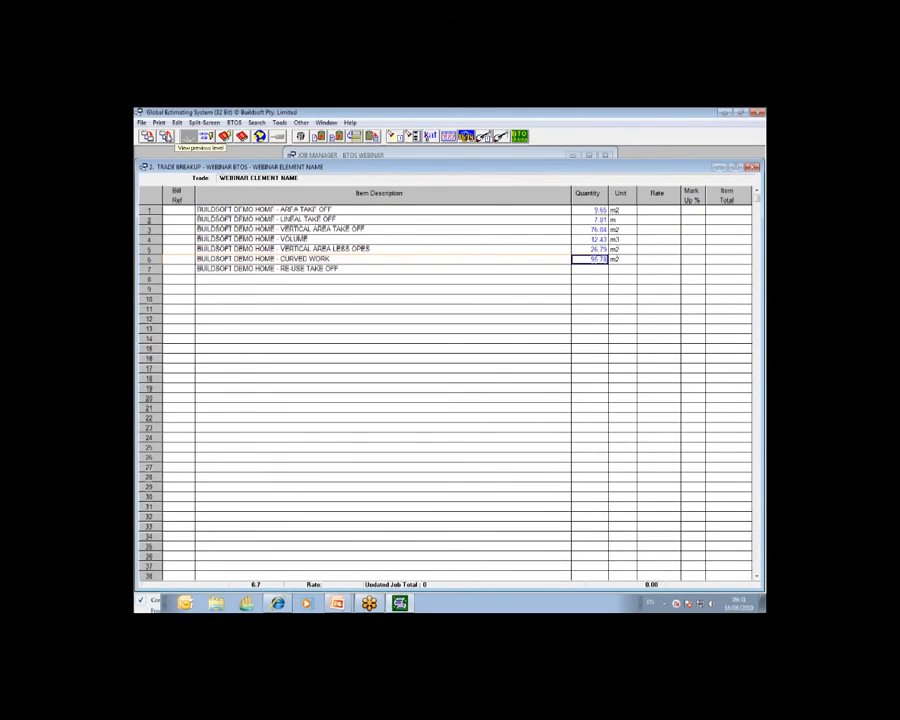